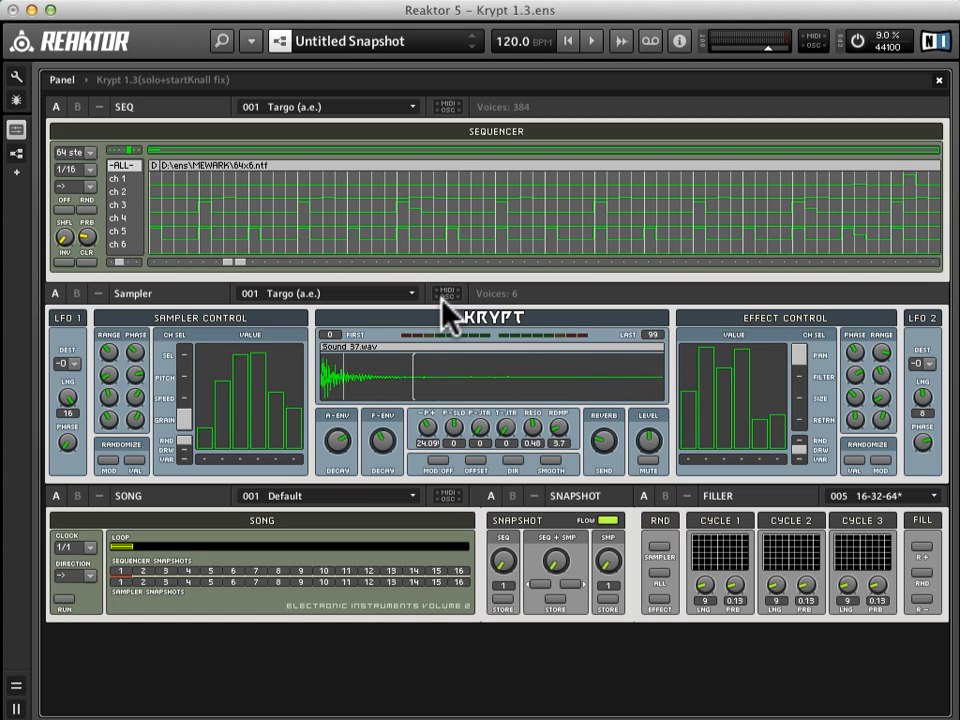
# Step: Load snapshot 19 into the Sampler instrument only
pyautogui.click(528, 214)
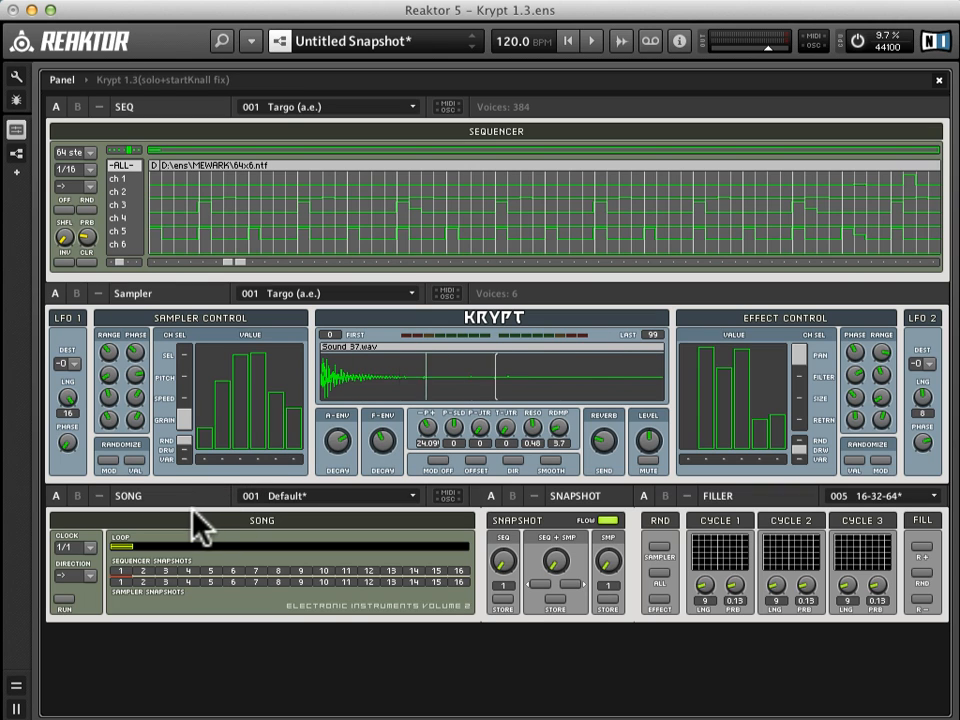
pyautogui.click(478, 293)
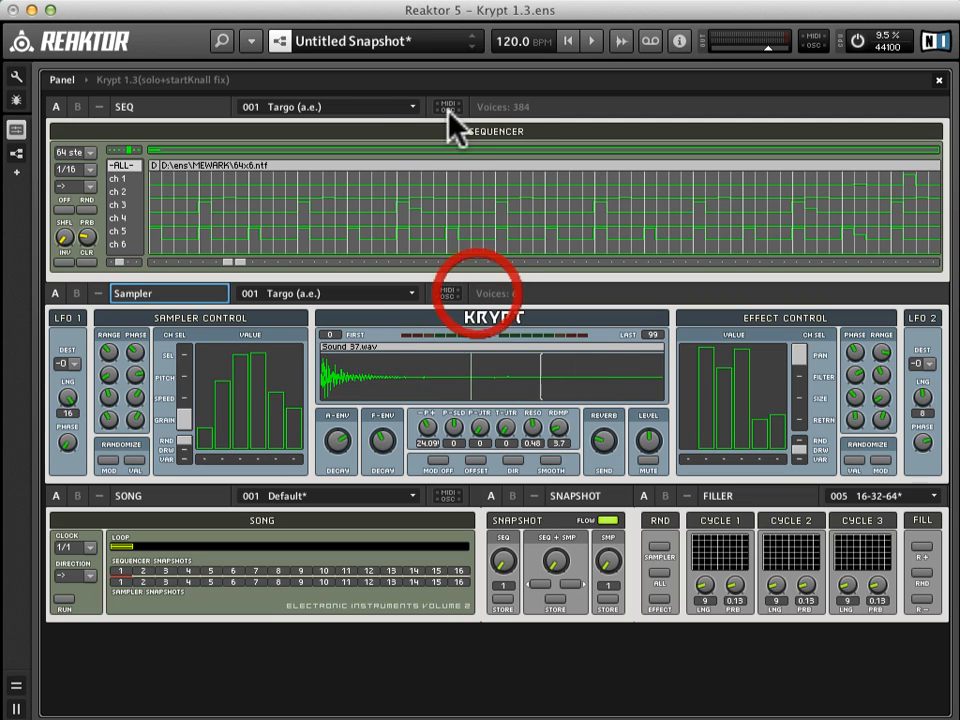
pyautogui.click(521, 103)
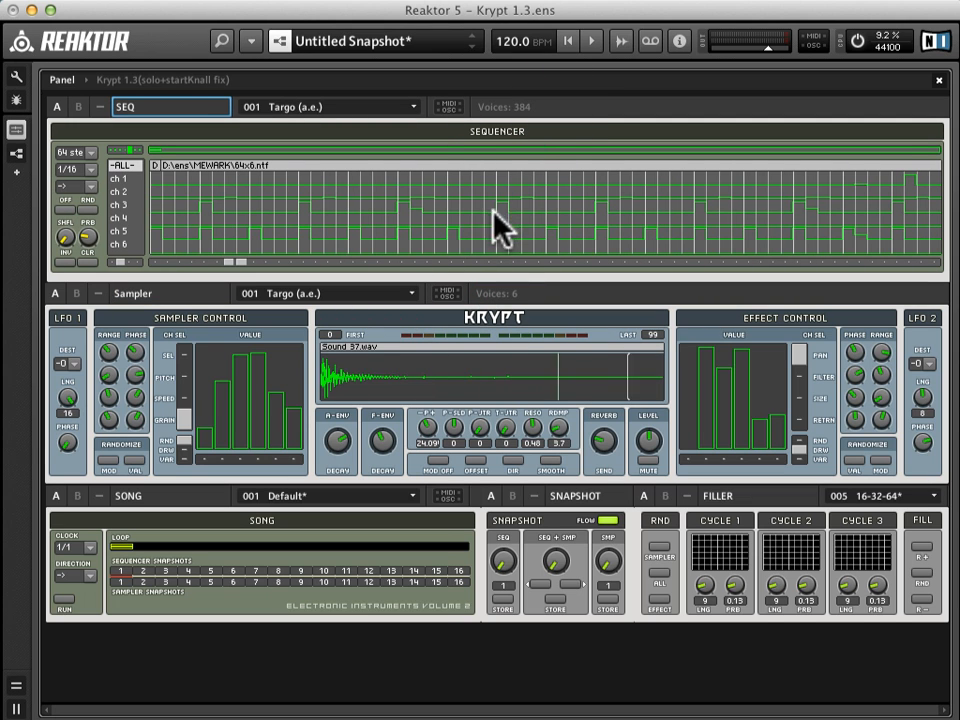
pyautogui.click(368, 296)
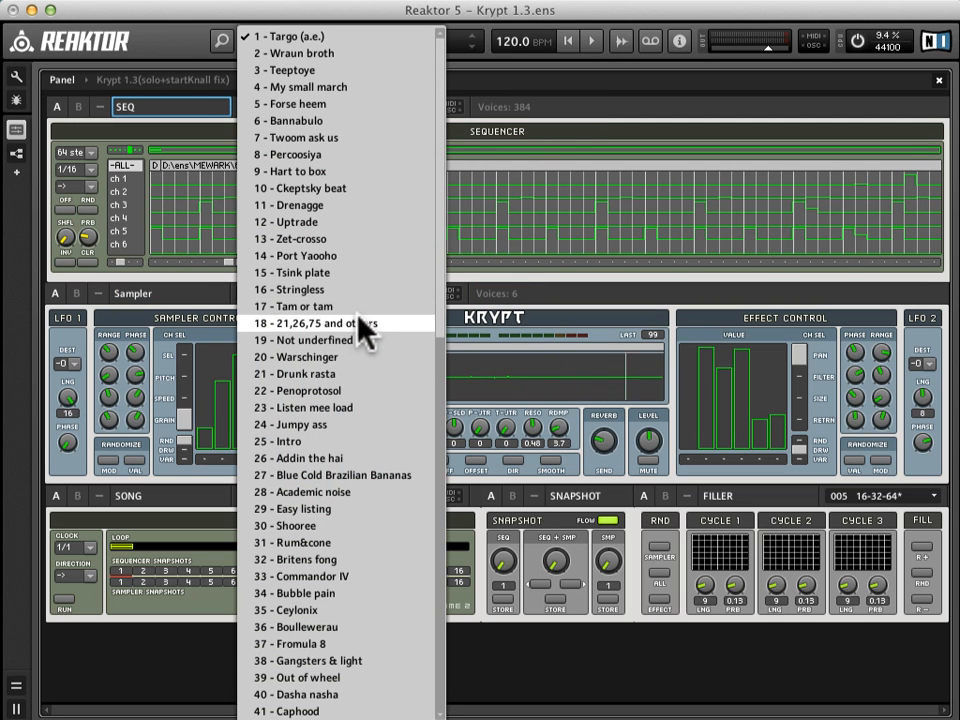
pyautogui.click(349, 338)
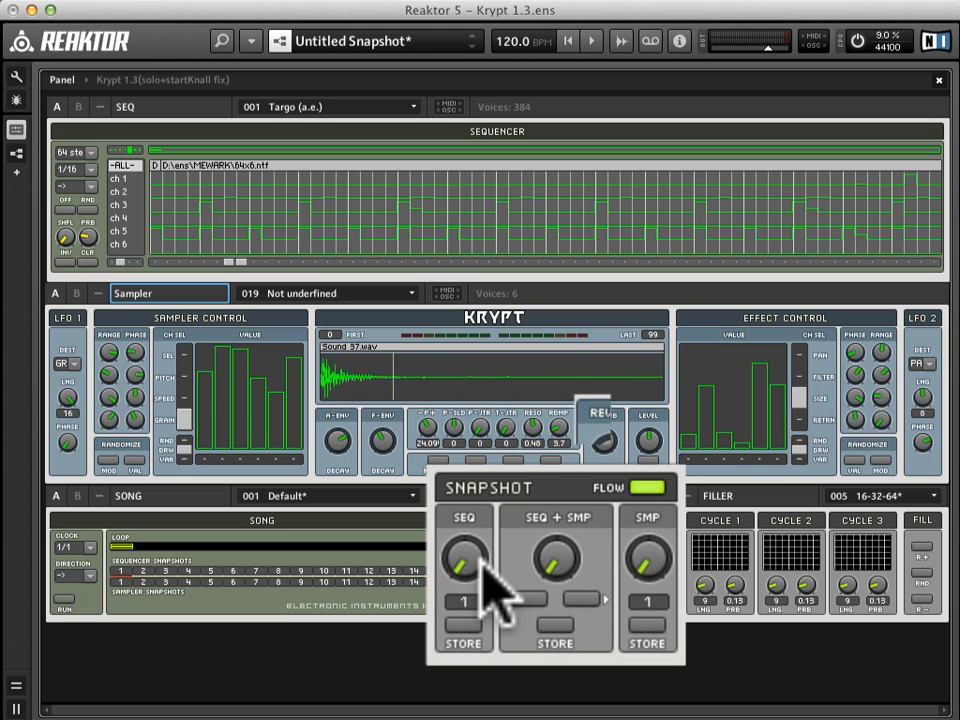
# Step: Try the separate and combined snapshot knobs, recalling snapshot 5 (Forse heem) and returning both instruments to snapshot 1 (Targo)
pyautogui.moveTo(480, 561); pyautogui.dragTo(476, 643)
pyautogui.moveTo(650, 563); pyautogui.dragTo(654, 675)
pyautogui.click(553, 564)
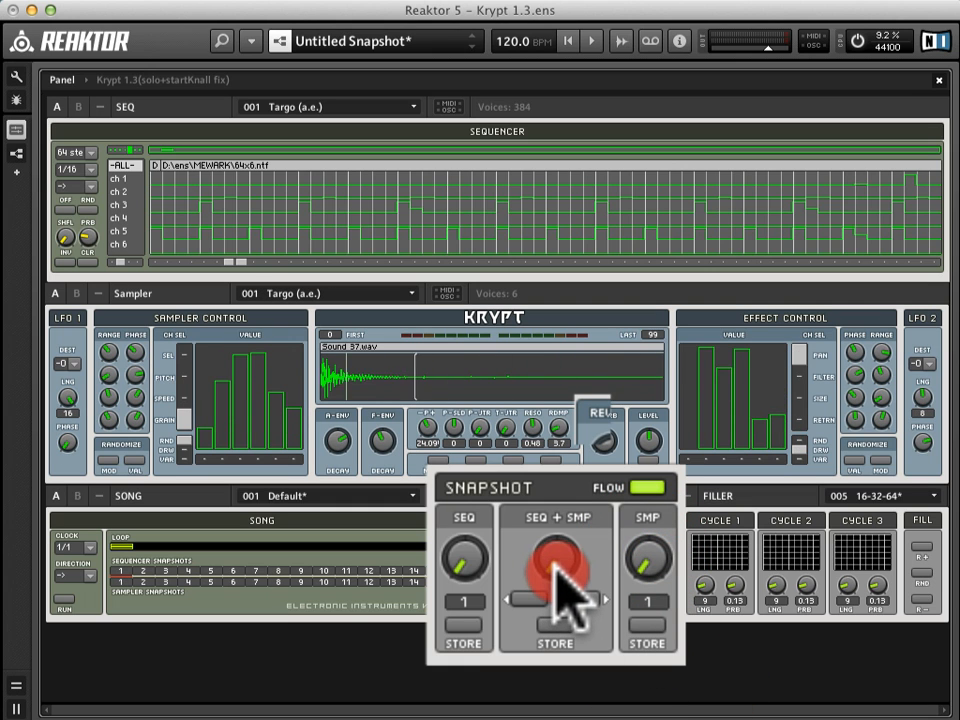
pyautogui.moveTo(556, 568); pyautogui.dragTo(557, 568)
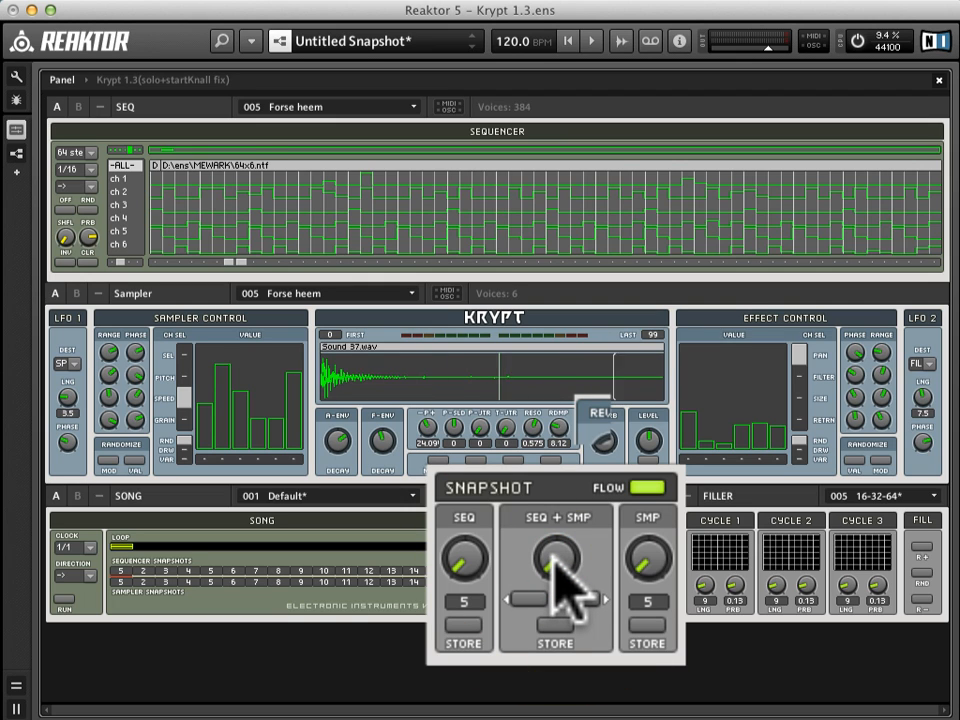
pyautogui.click(553, 562)
pyautogui.moveTo(553, 556); pyautogui.dragTo(578, 582)
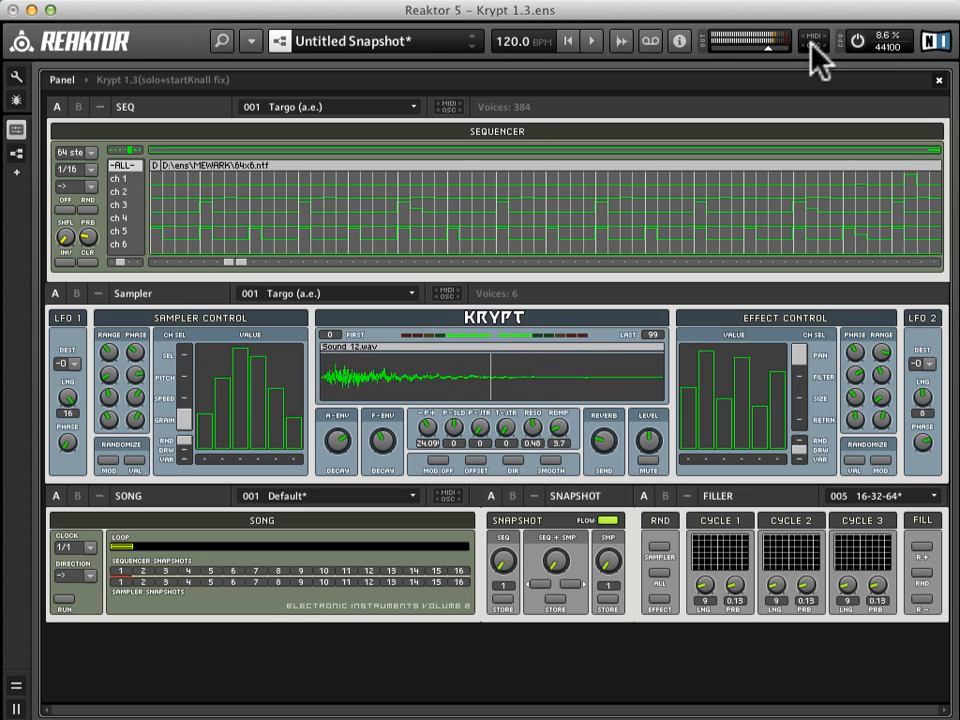
# Step: Switch the audio engine off and on, and recall snapshot 39 (Out of wheel) for the sequencer and sampler together
pyautogui.click(856, 43)
pyautogui.click(856, 43)
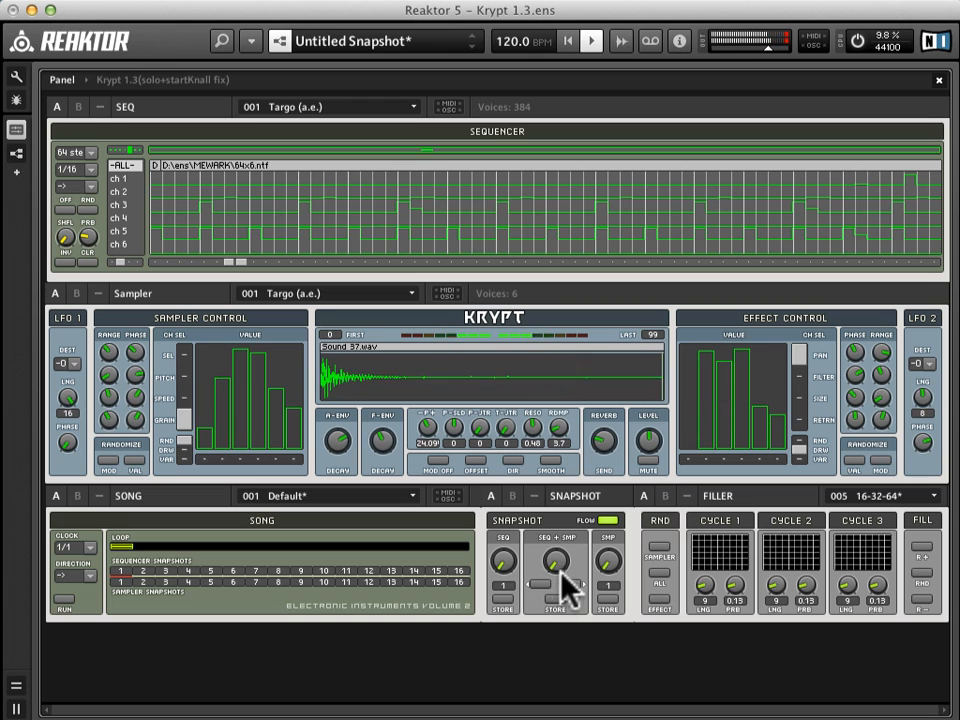
pyautogui.moveTo(565, 578); pyautogui.dragTo(562, 562)
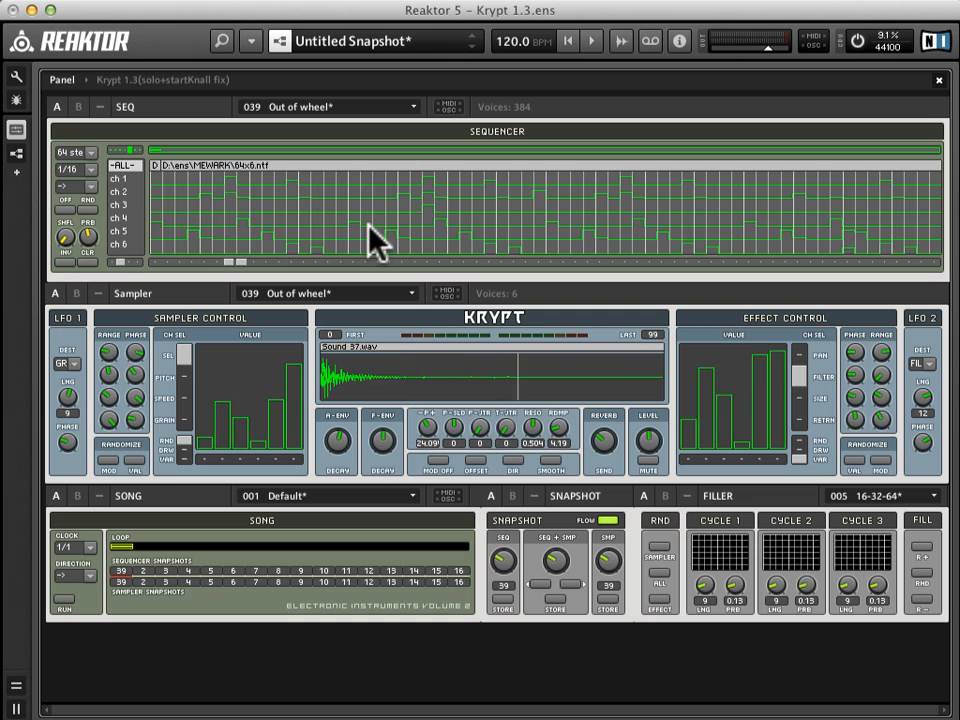
# Step: Display the sequencer pattern of channel 1 alone, followed by channel 2
pyautogui.click(125, 180)
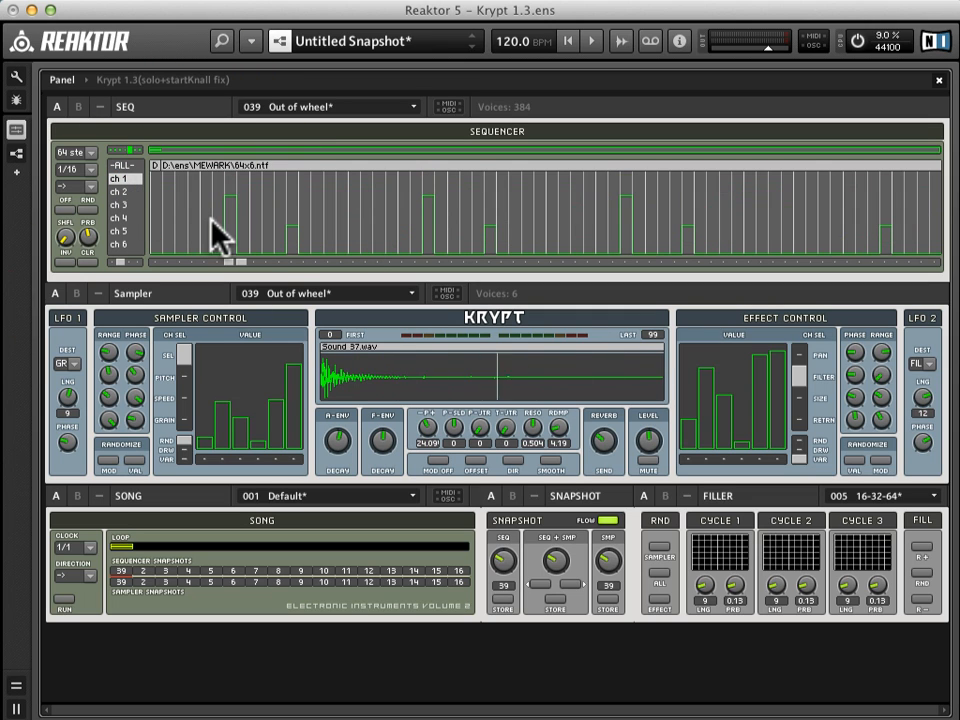
pyautogui.click(120, 192)
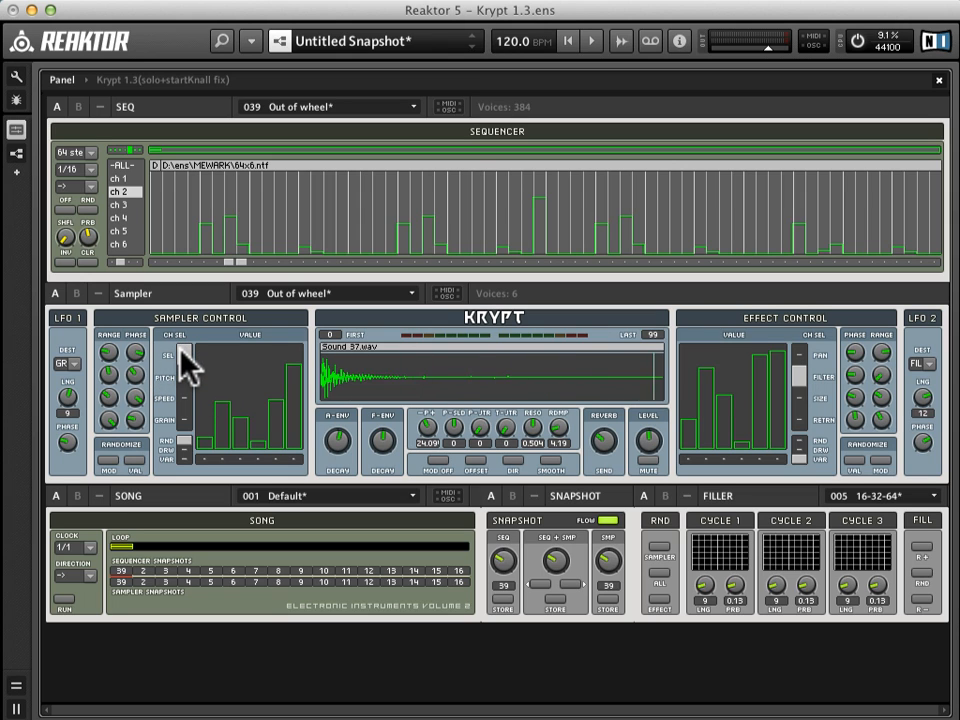
# Step: Examine the sampler's pitch, speed and grain values per channel, and return to the sample selection values
pyautogui.click(185, 375)
pyautogui.click(182, 400)
pyautogui.click(184, 416)
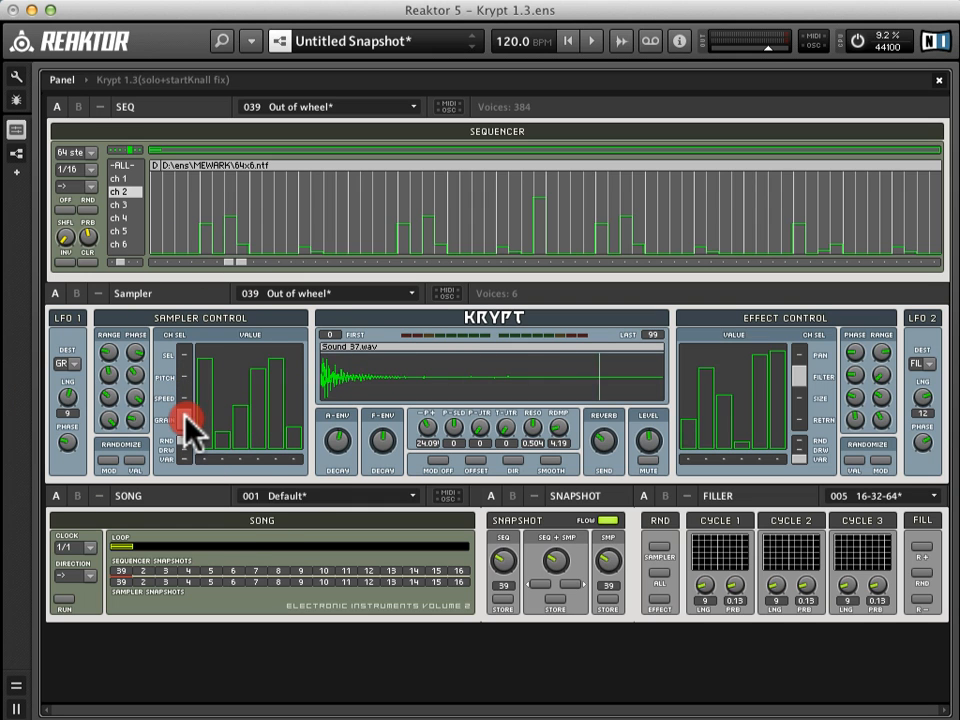
pyautogui.click(182, 399)
pyautogui.click(183, 363)
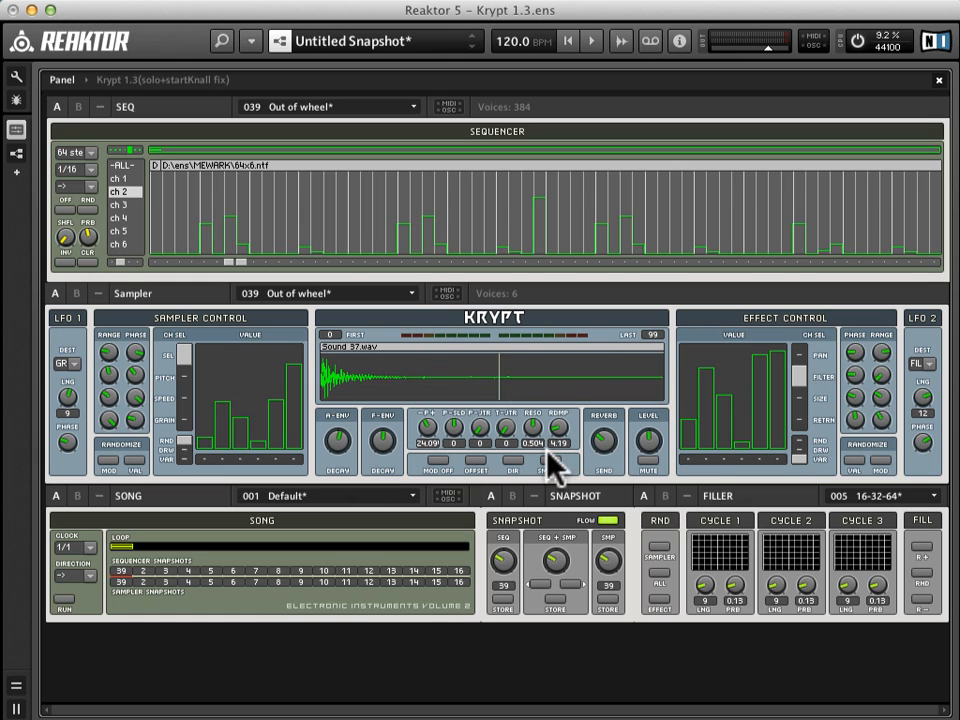
# Step: Select the second channel beneath the Effect Control value display
pyautogui.click(706, 460)
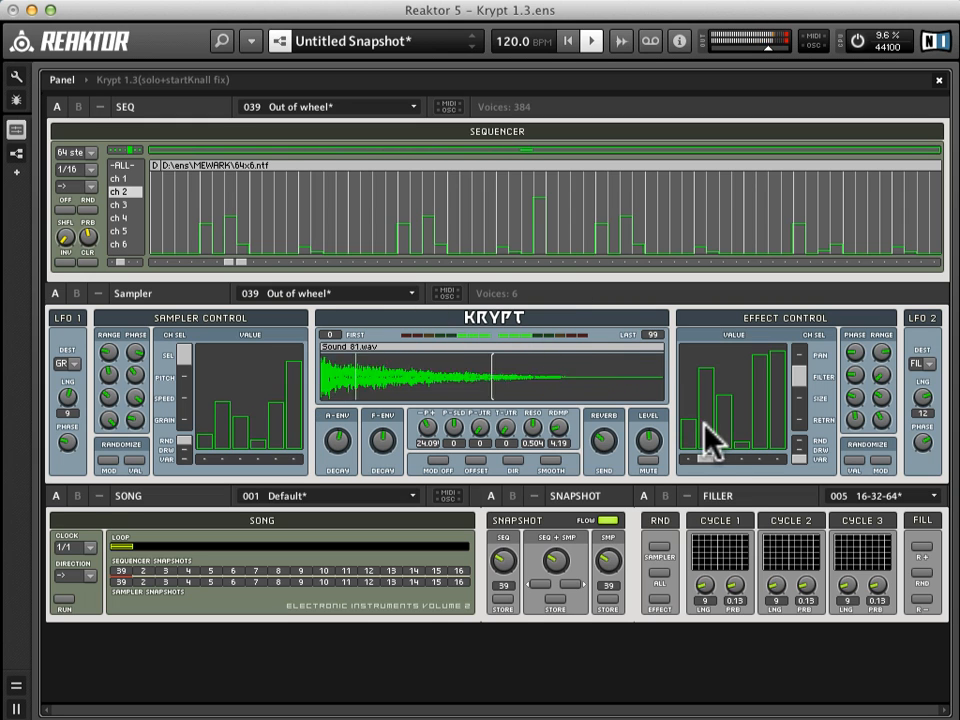
pyautogui.click(592, 500)
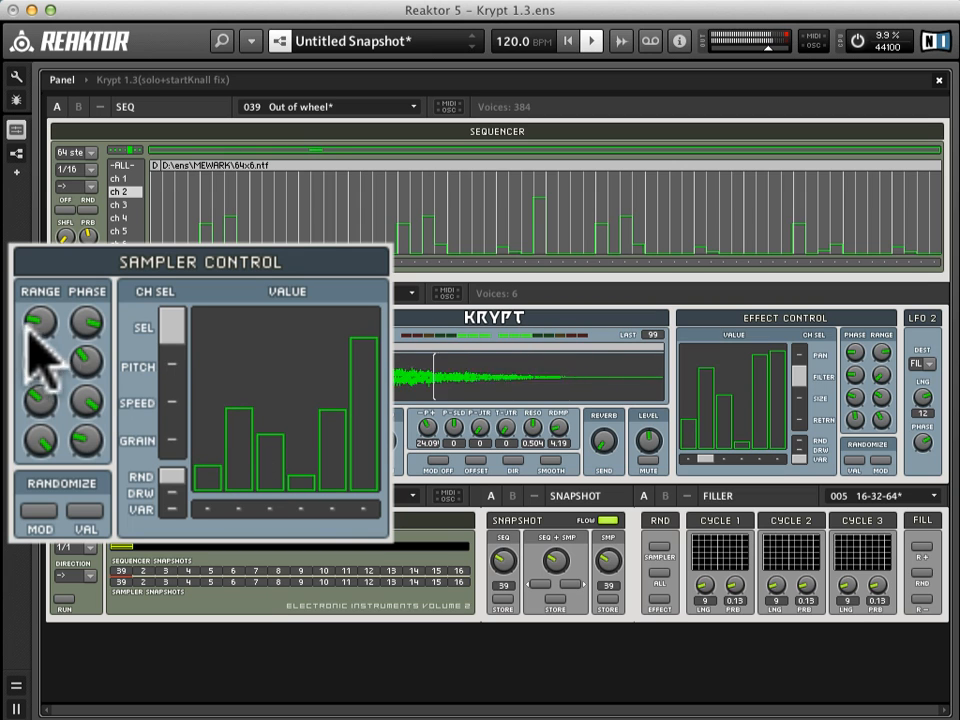
# Step: Adjust the sampler's sample selection modulation, trying different range amounts and lowering the phase to about the centre
pyautogui.moveTo(45, 324); pyautogui.dragTo(62, 245)
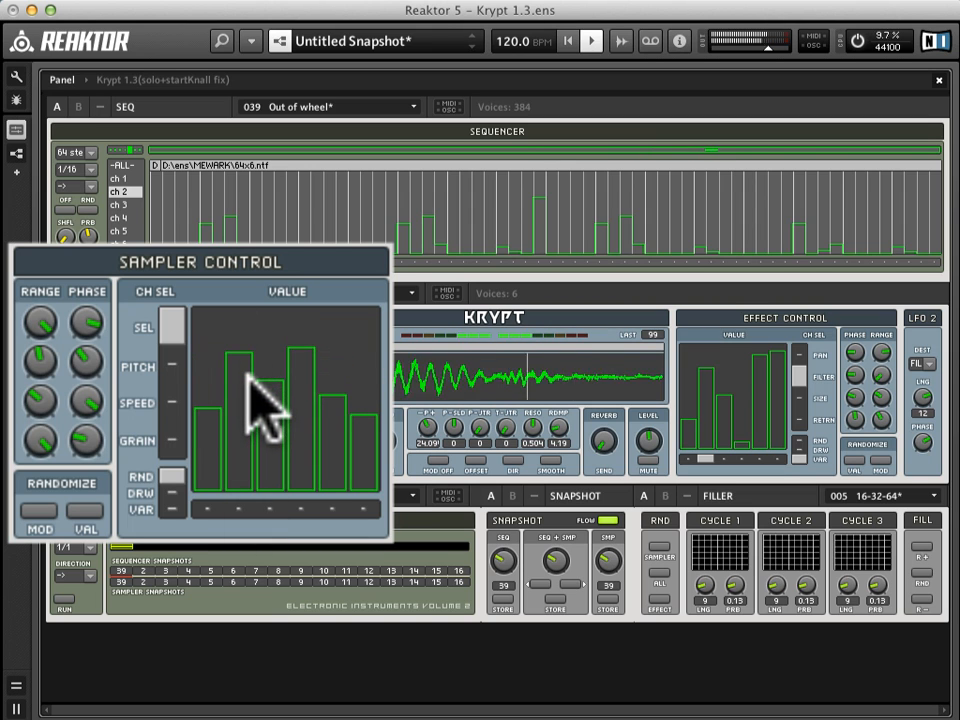
pyautogui.moveTo(84, 316); pyautogui.dragTo(126, 402)
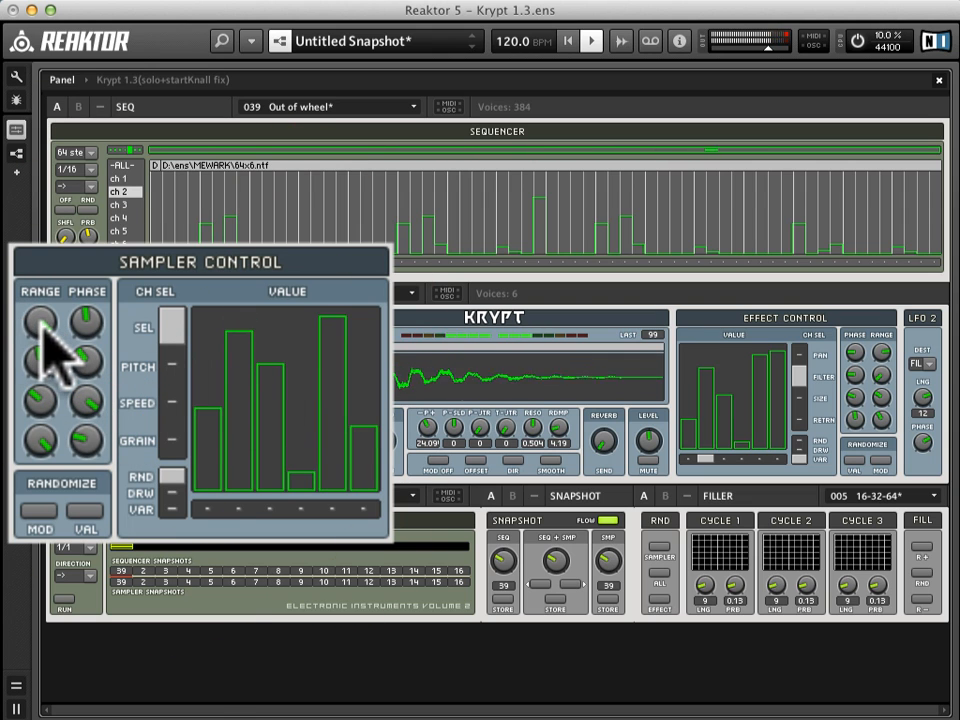
pyautogui.moveTo(42, 325); pyautogui.dragTo(51, 424)
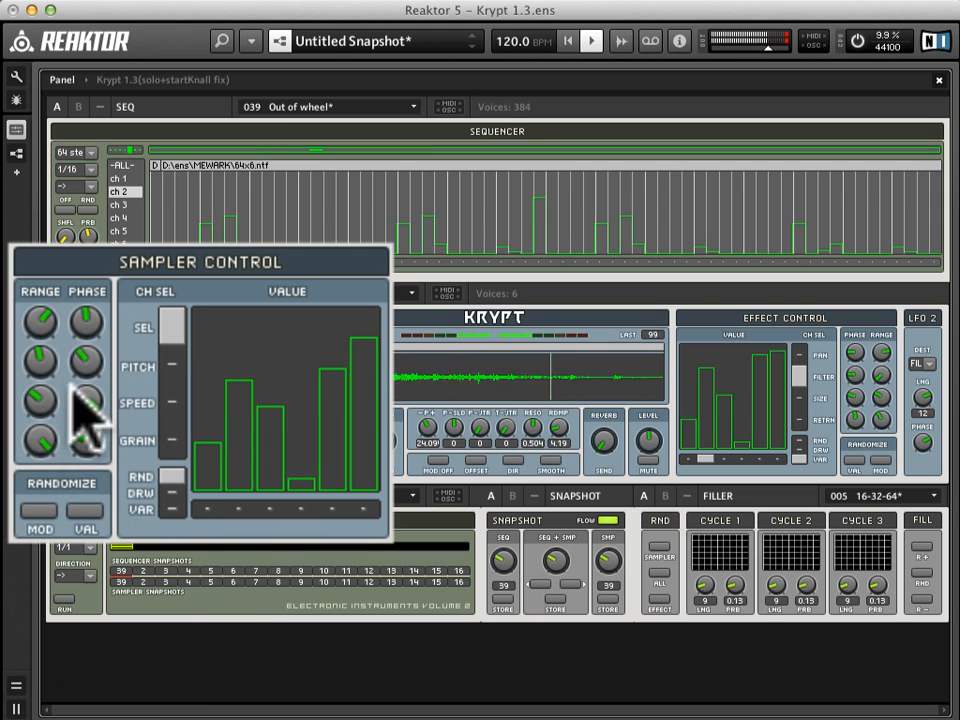
pyautogui.moveTo(44, 327); pyautogui.dragTo(49, 310)
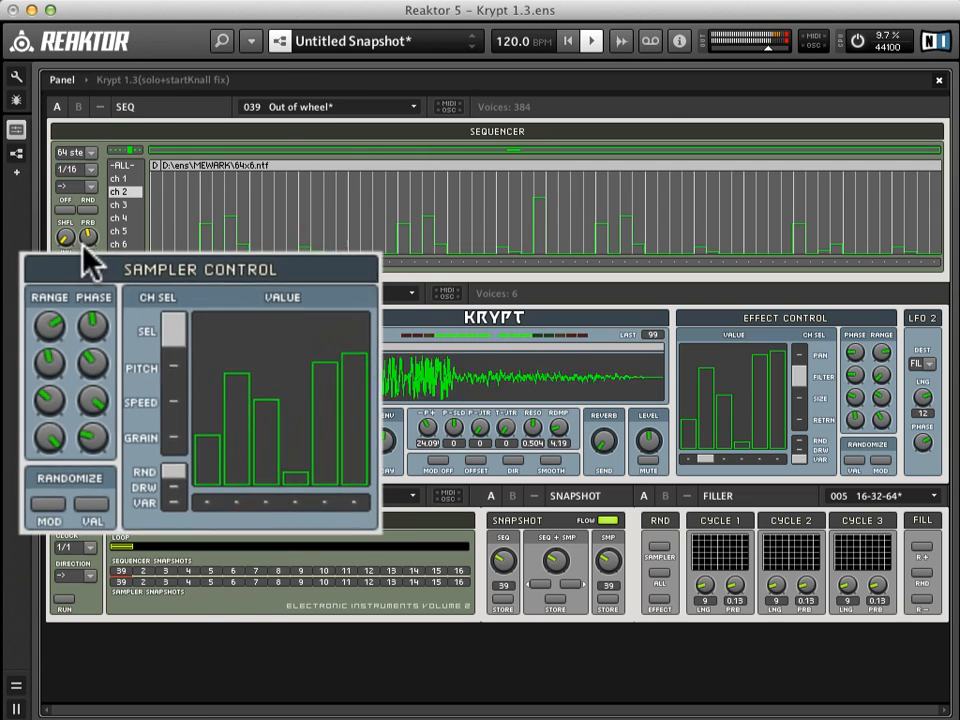
# Step: Draw a descending ramp across the channel 2 sequence and lower channel 2's sample selection value
pyautogui.moveTo(163, 177)
pyautogui.mouseDown()
pyautogui.moveTo(935, 256)
pyautogui.moveTo(917, 268)
pyautogui.mouseUp()
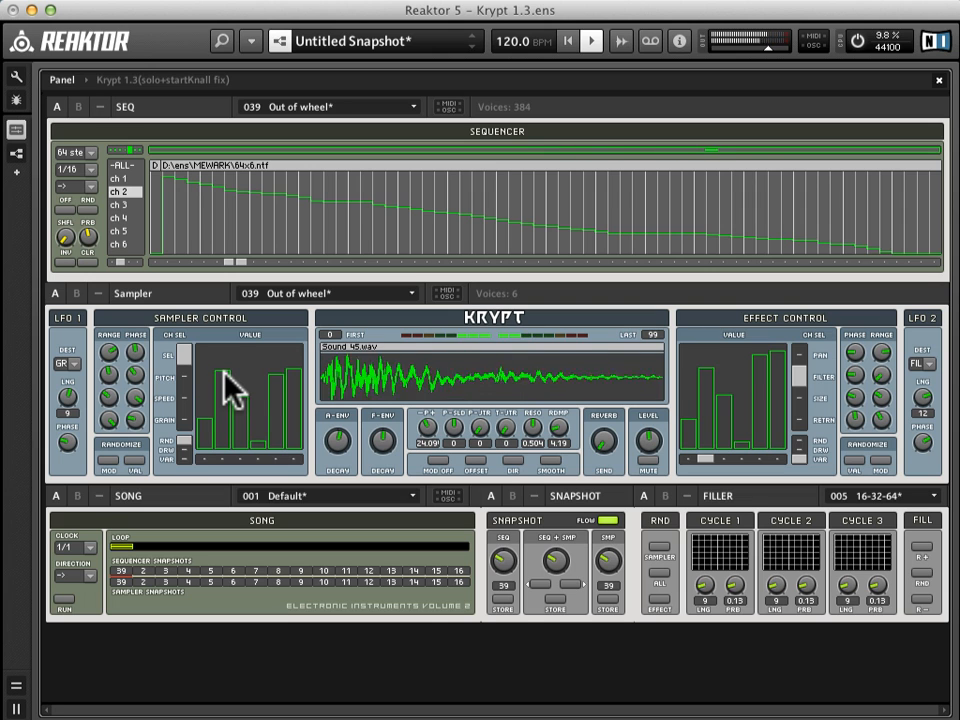
pyautogui.moveTo(224, 371); pyautogui.dragTo(221, 389)
# Step: Compare the sampler's pitch, speed and grain values as the pattern plays
pyautogui.click(184, 377)
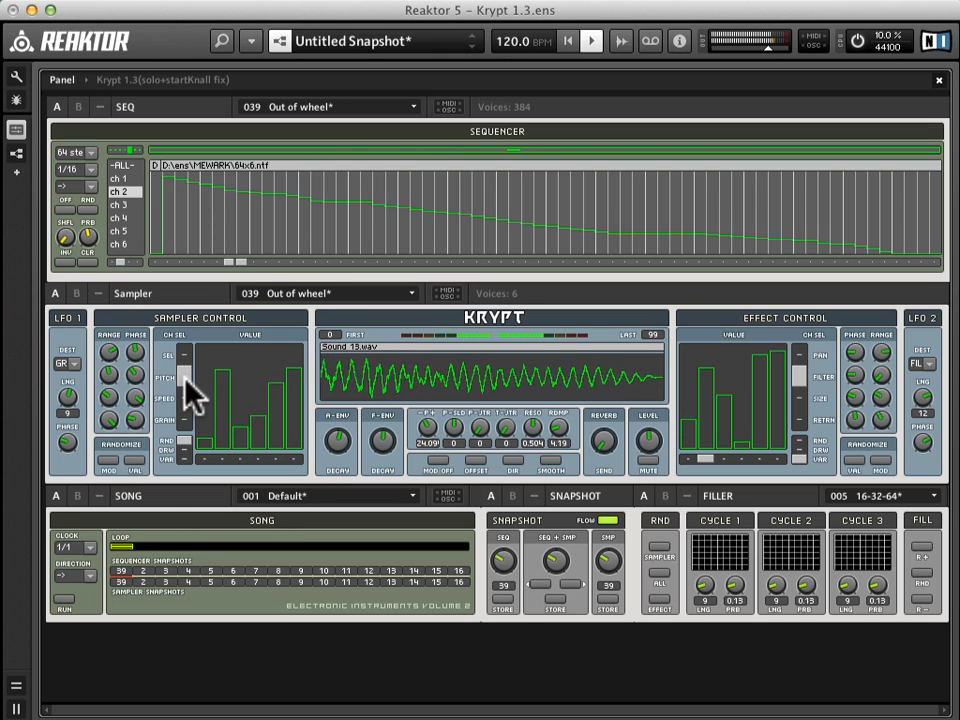
pyautogui.click(189, 413)
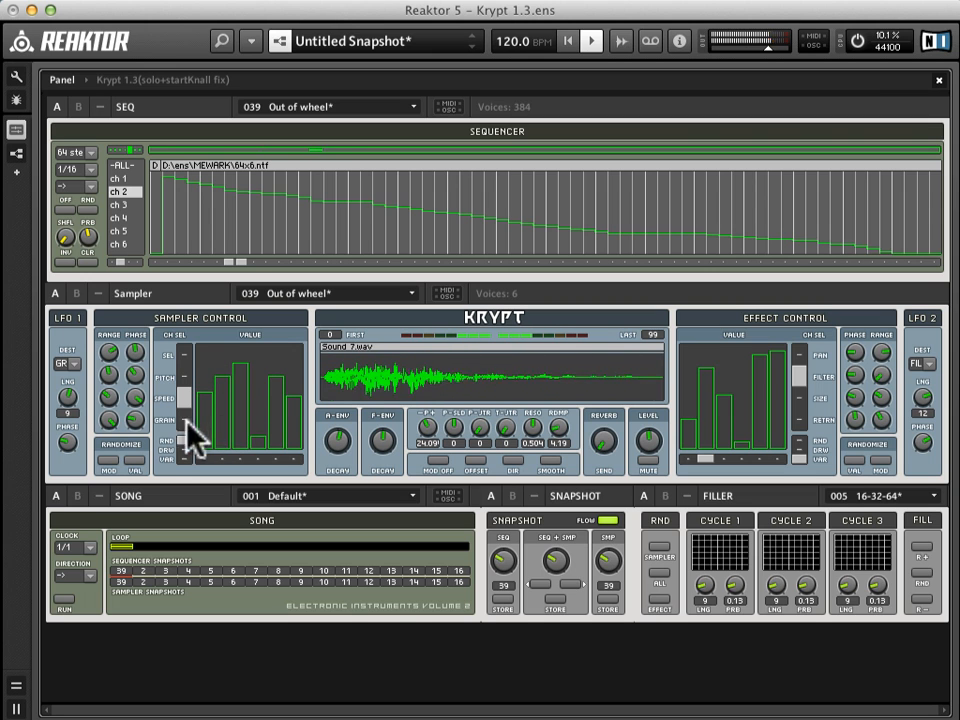
pyautogui.click(183, 421)
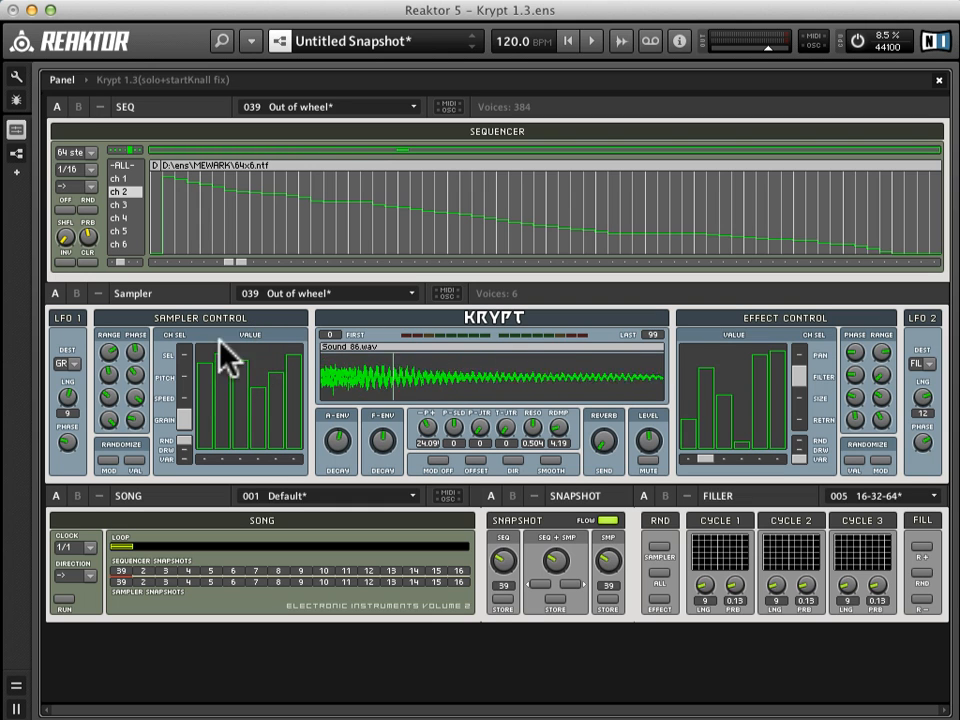
# Step: Reduce the sampler's sample selection range and pitch range to their minimum
pyautogui.click(186, 358)
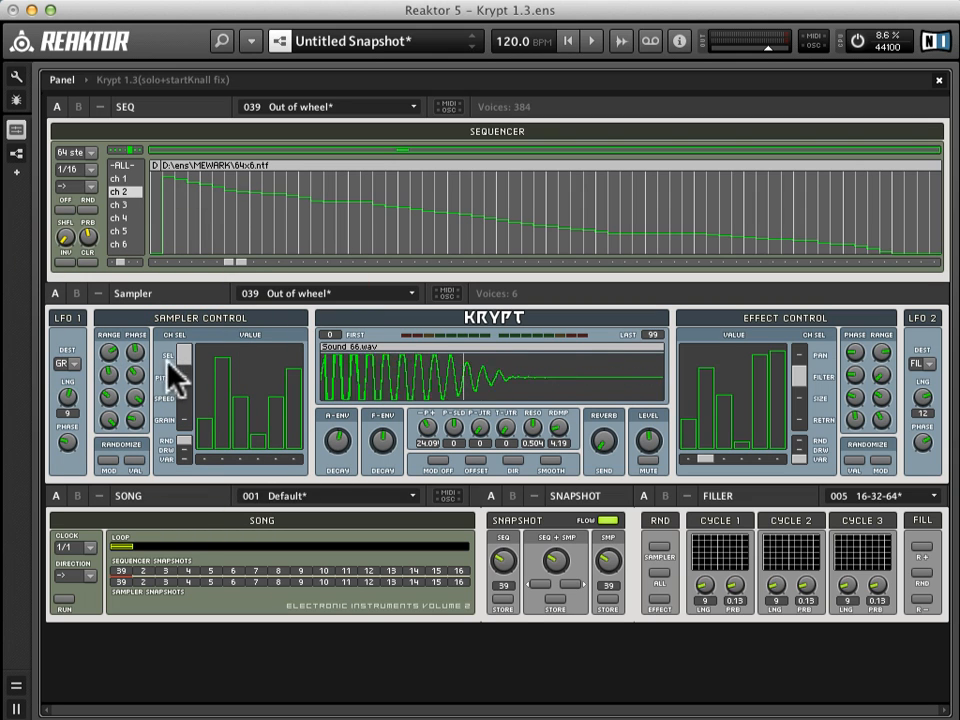
pyautogui.moveTo(110, 355); pyautogui.dragTo(113, 486)
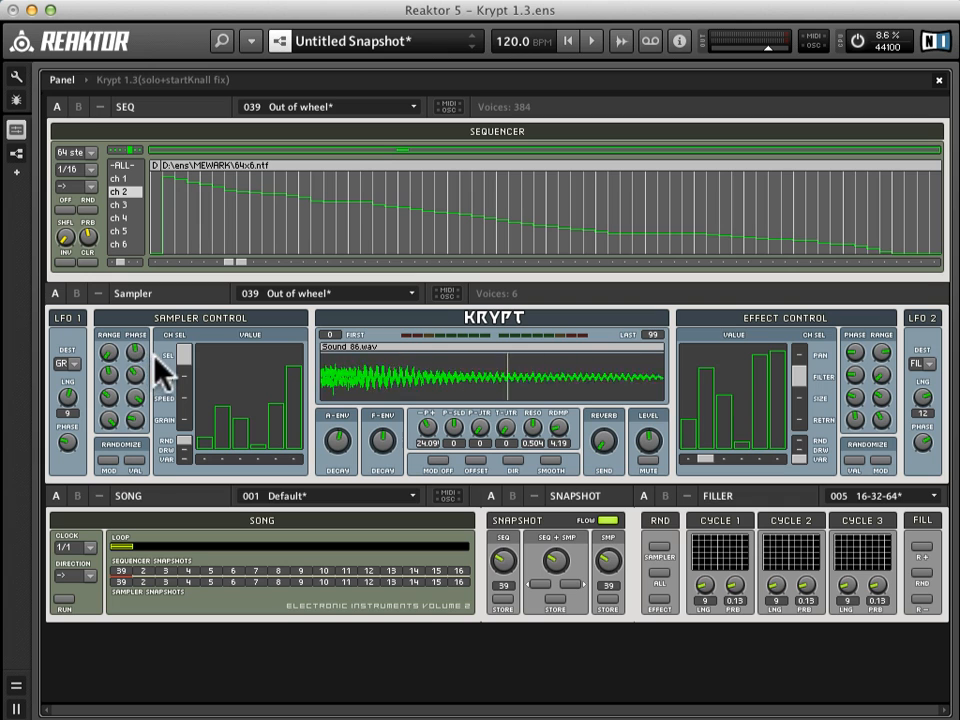
pyautogui.moveTo(114, 355); pyautogui.dragTo(125, 305)
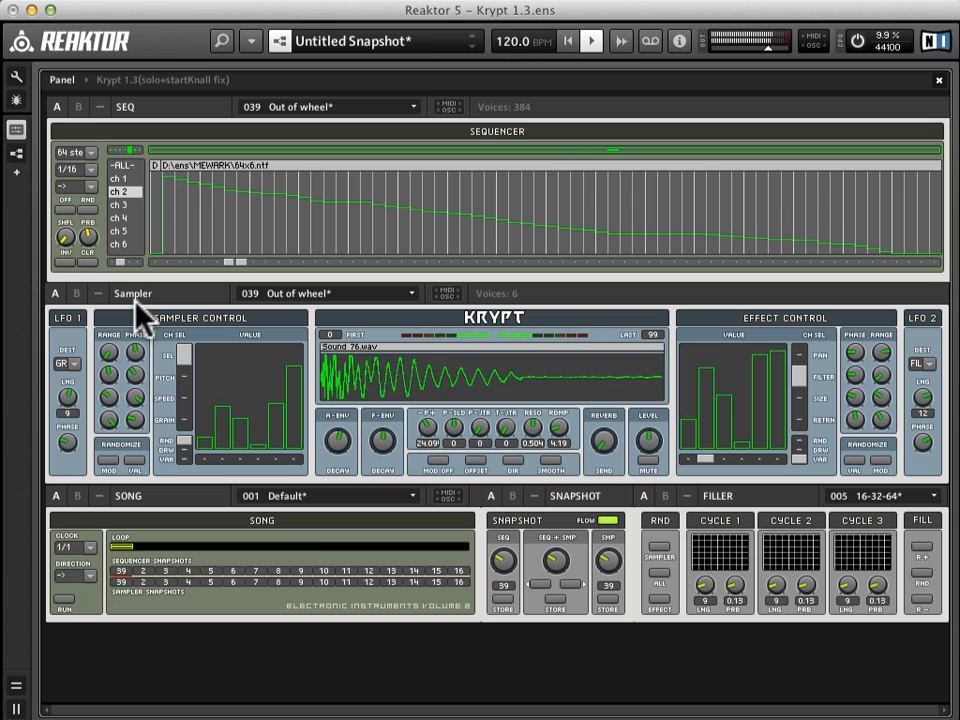
pyautogui.click(184, 379)
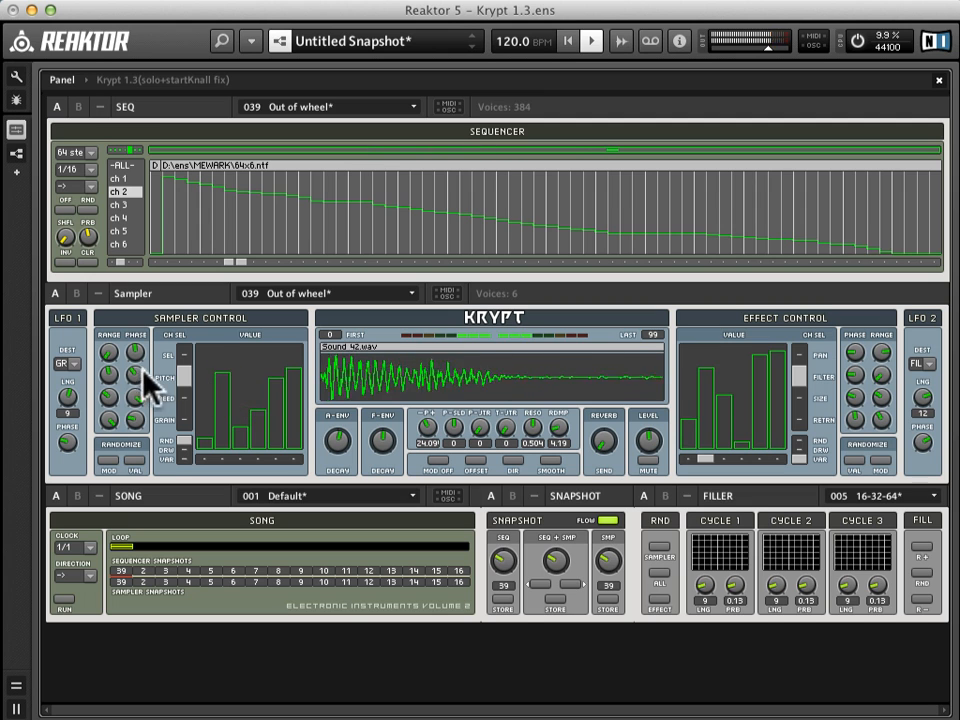
pyautogui.click(107, 460)
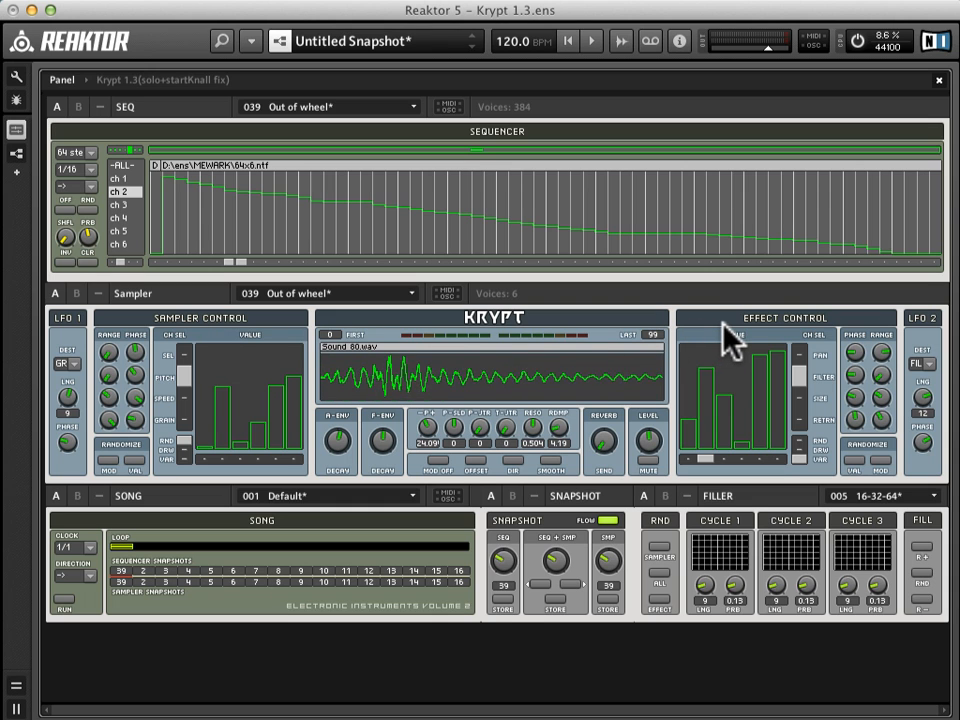
# Step: View the available modulation destinations for LFO 1
pyautogui.click(67, 363)
pyautogui.click(75, 397)
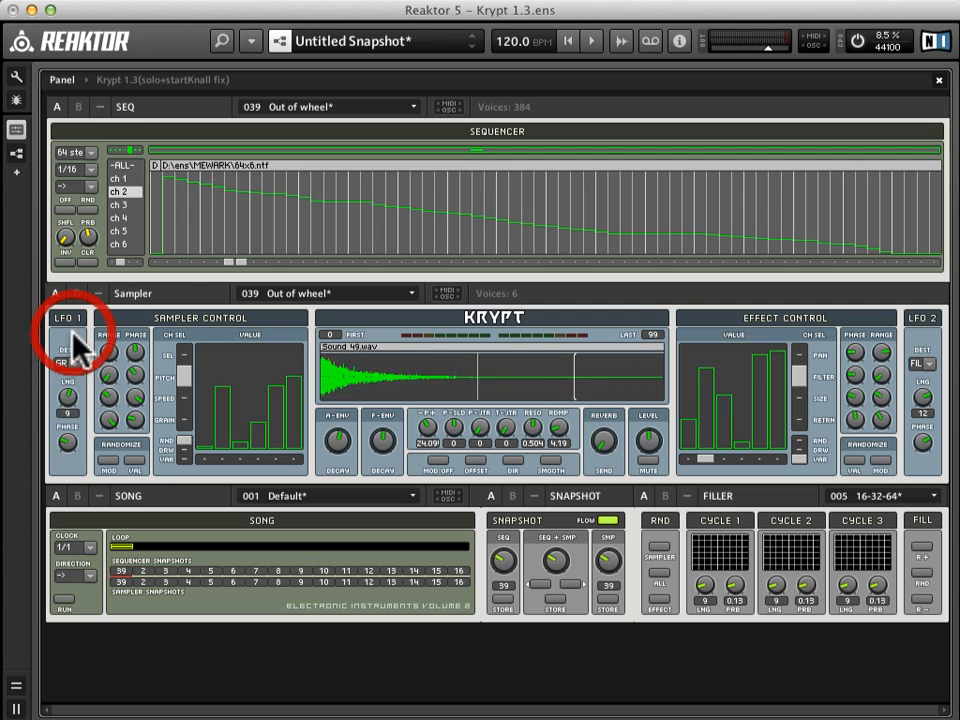
pyautogui.click(78, 360)
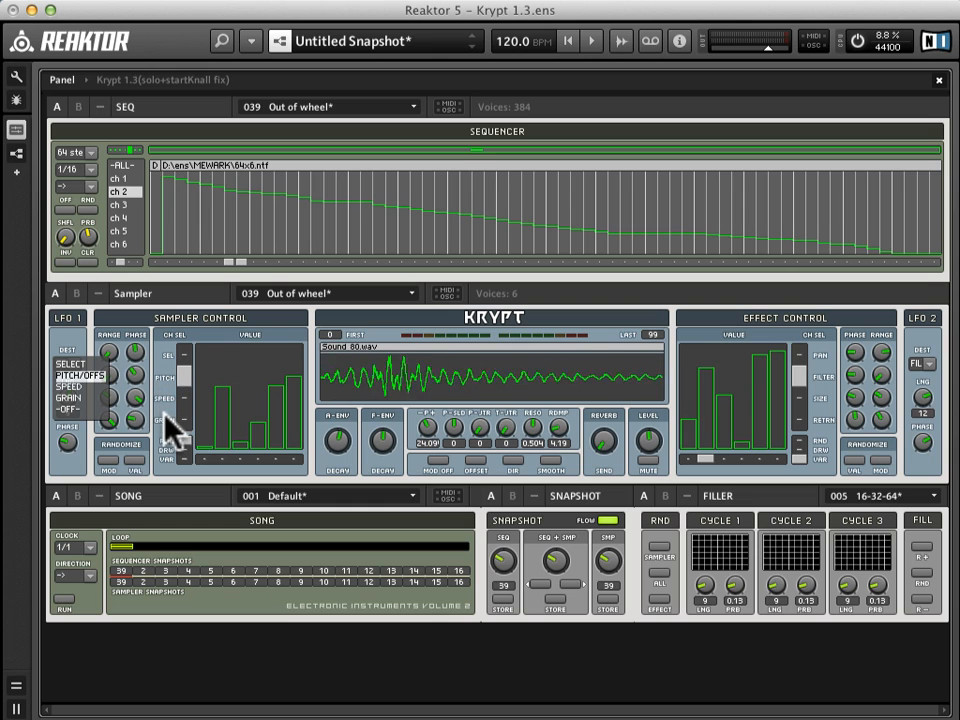
pyautogui.click(140, 318)
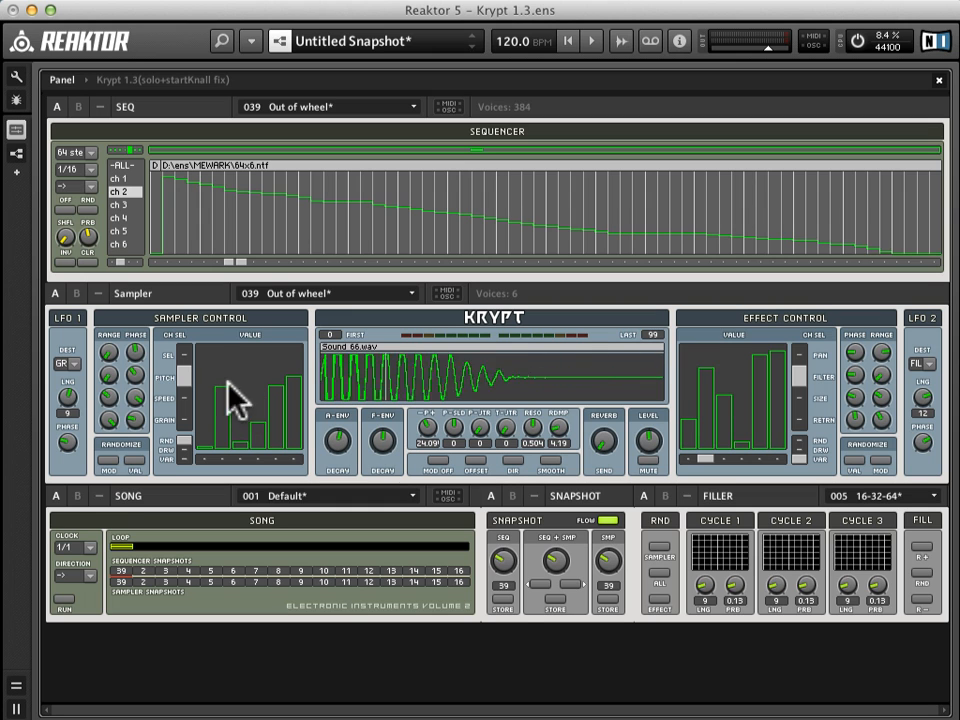
# Step: Turn down the sampler's speed modulation range and enable Mod Off
pyautogui.moveTo(112, 394); pyautogui.dragTo(116, 451)
pyautogui.click(438, 461)
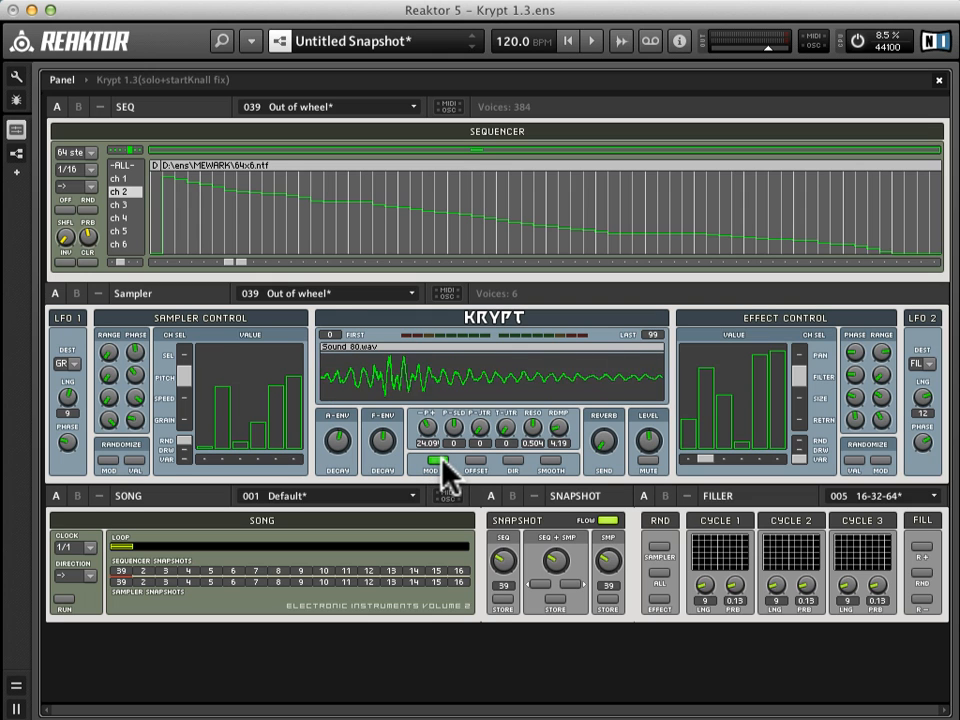
# Step: Recall snapshot 46 (Xylotonn) for the sequencer and sampler together
pyautogui.click(553, 560)
pyautogui.moveTo(552, 554); pyautogui.dragTo(554, 548)
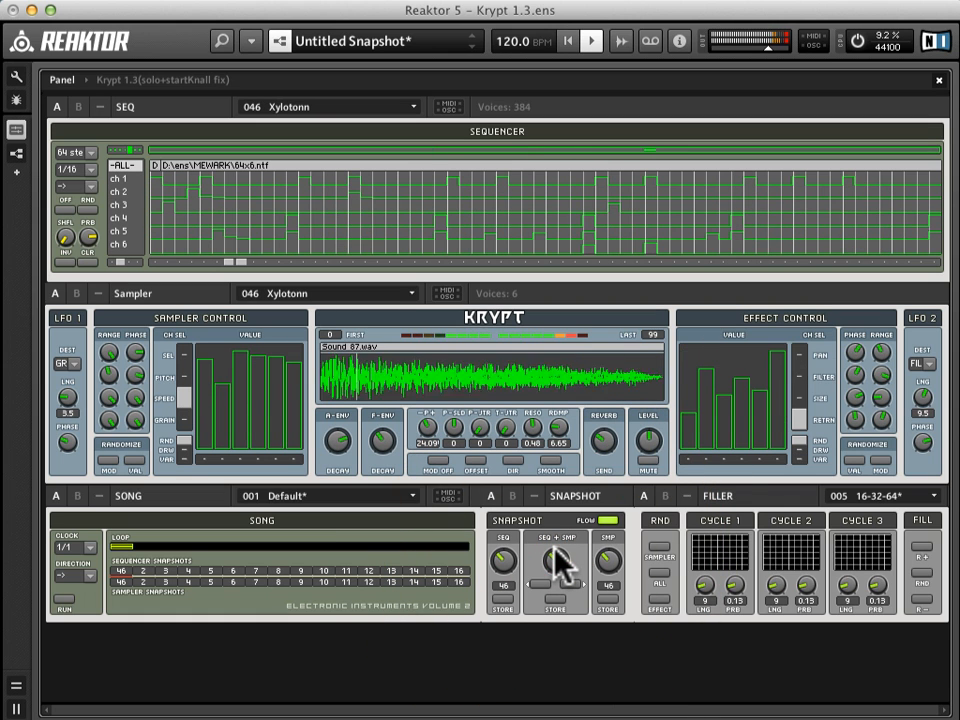
# Step: Toggle the sampler's Mod Off switch on and off, and do the same with its Offset switch
pyautogui.click(436, 459)
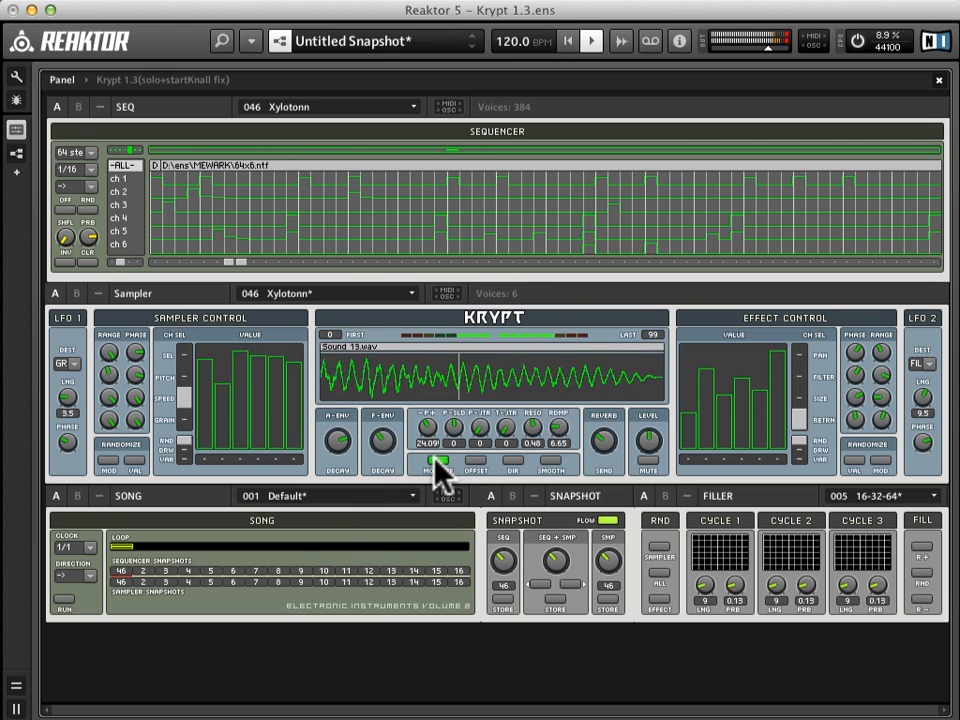
pyautogui.click(436, 459)
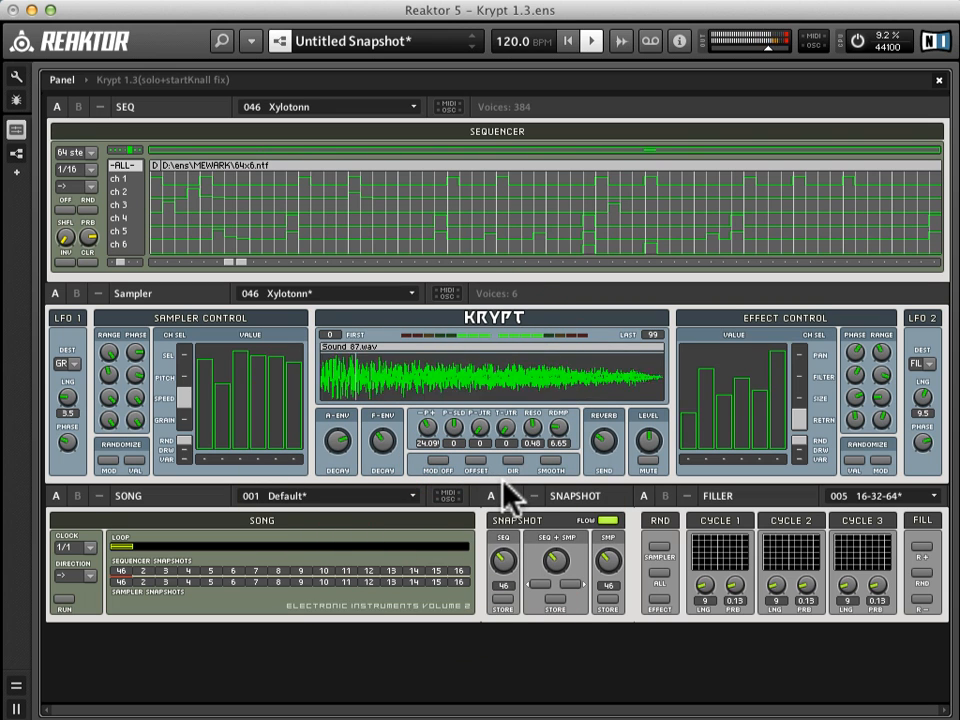
pyautogui.click(480, 463)
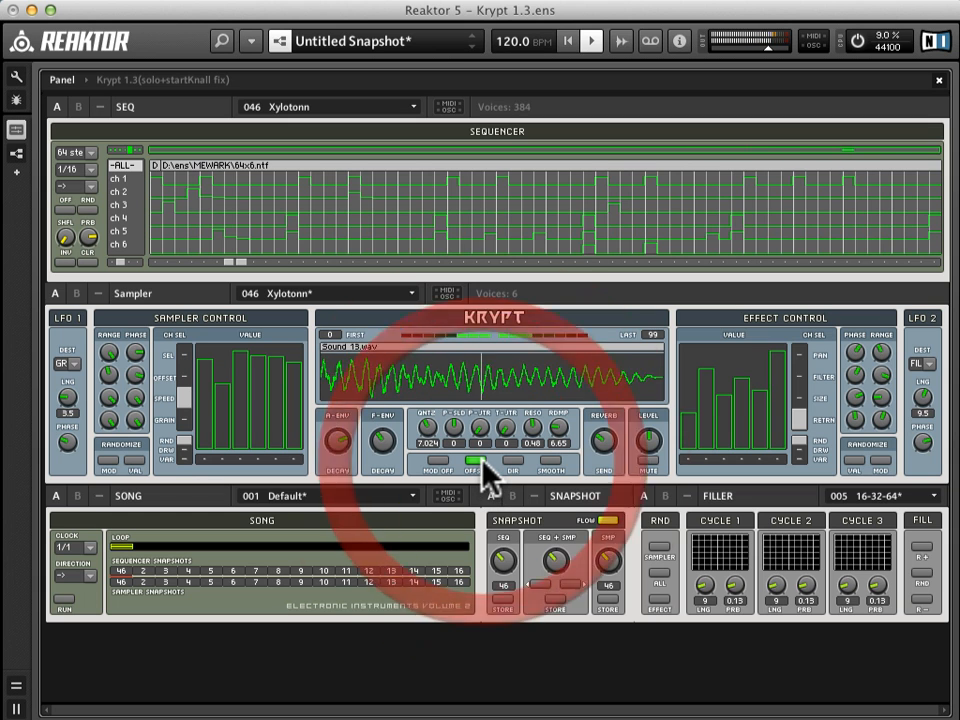
pyautogui.click(484, 459)
# Step: Recall snapshot 52 (Gasette day) for the sequencer and sampler together and enable Mod Off
pyautogui.moveTo(556, 545); pyautogui.dragTo(556, 545)
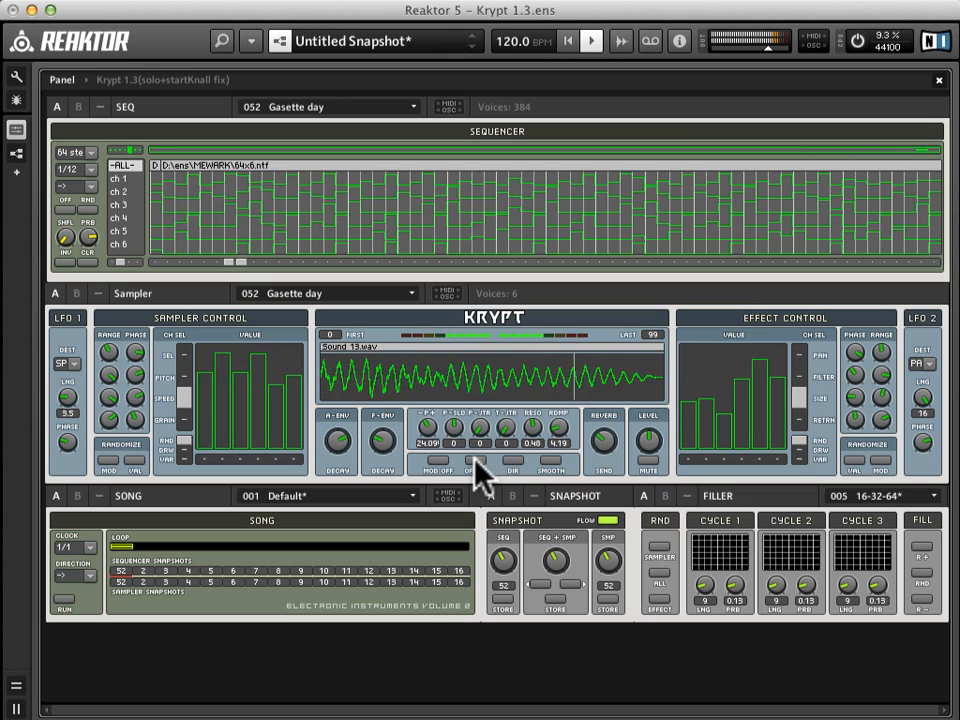
pyautogui.click(438, 461)
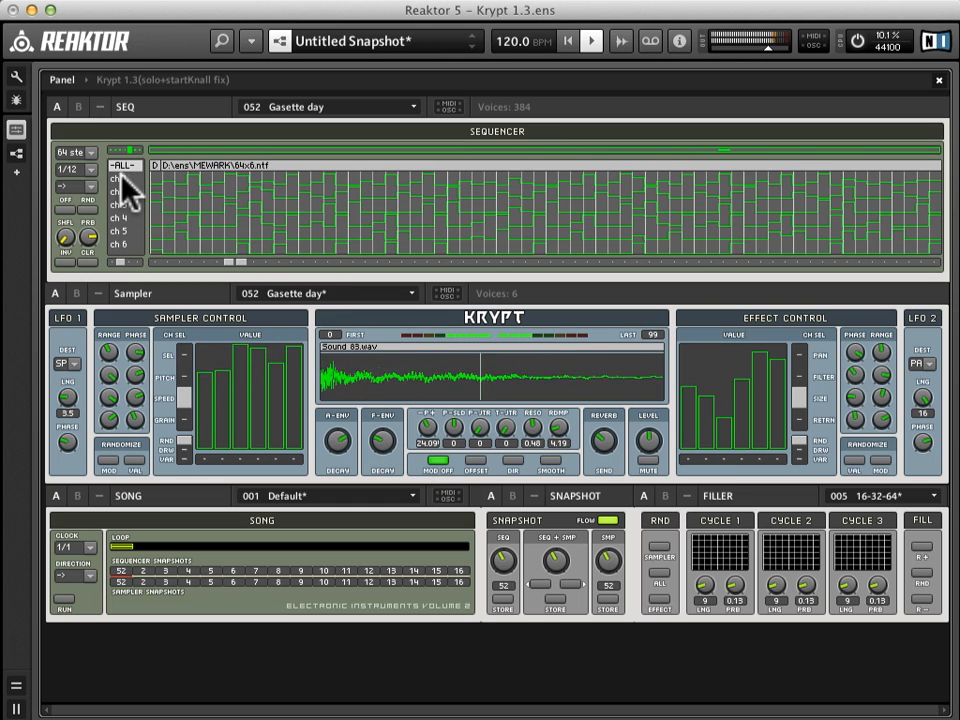
# Step: Audition the sampler channels individually with the solo selector under the effect values, starting with channel 1, and silence the audio
pyautogui.click(685, 459)
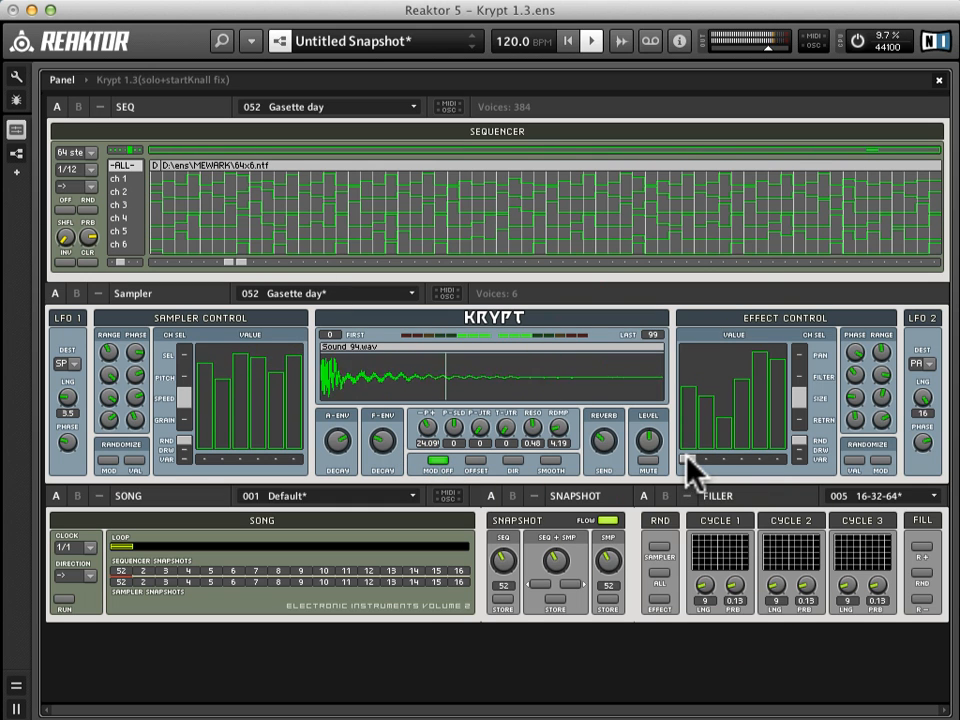
pyautogui.click(702, 460)
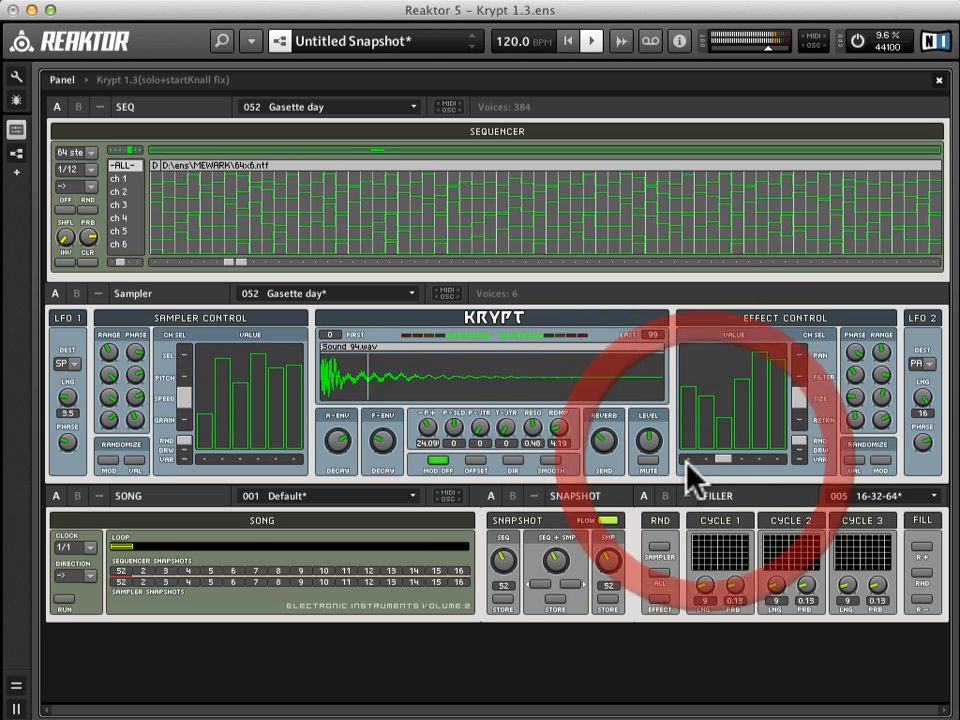
pyautogui.moveTo(723, 459); pyautogui.dragTo(755, 460)
pyautogui.click(740, 458)
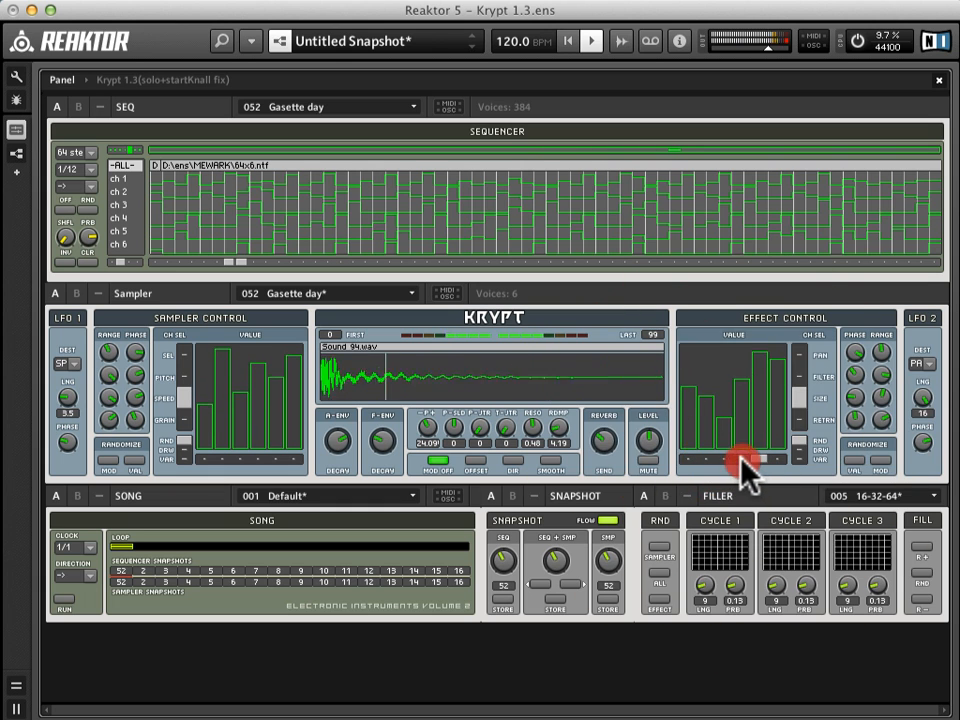
pyautogui.click(772, 459)
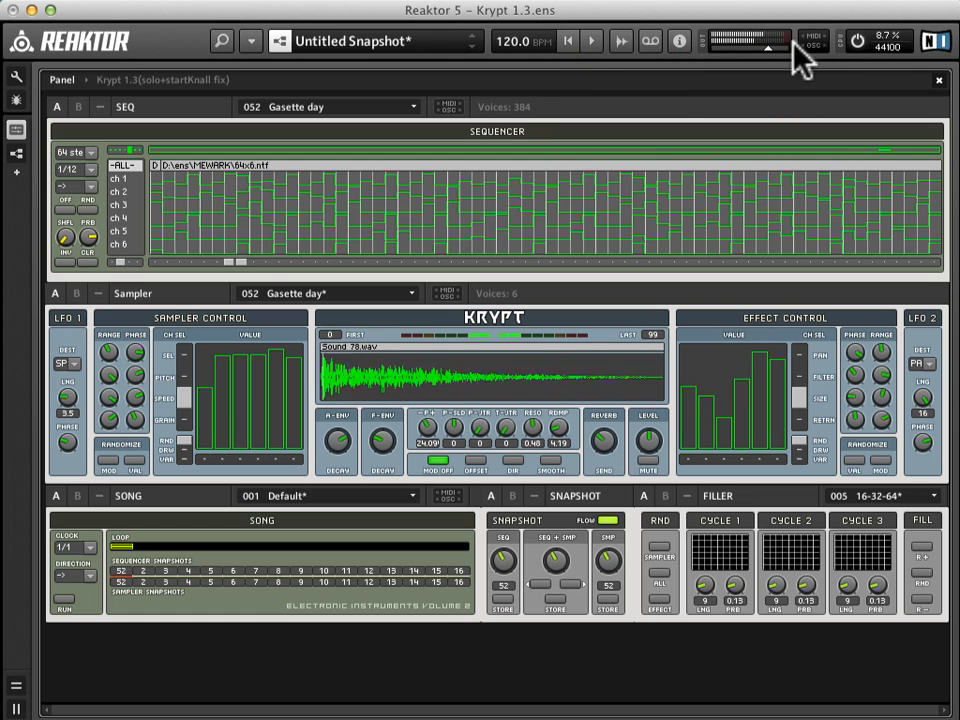
pyautogui.click(862, 40)
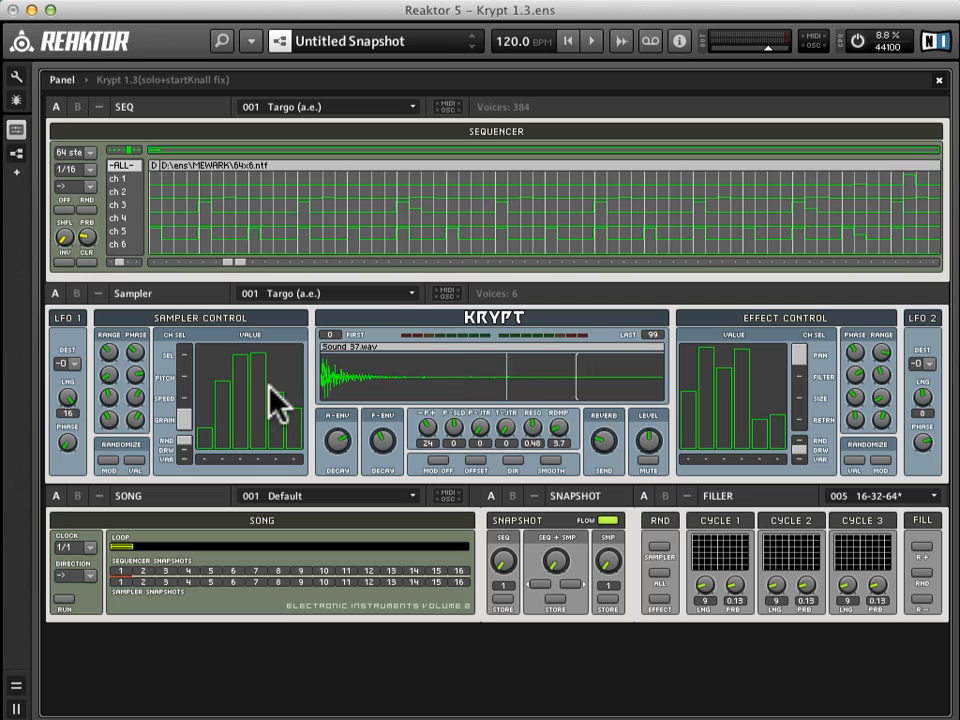
# Step: Set the sampler control to draw mode for sample selection, show sequencer channel 5 and solo that channel
pyautogui.click(185, 447)
pyautogui.click(168, 357)
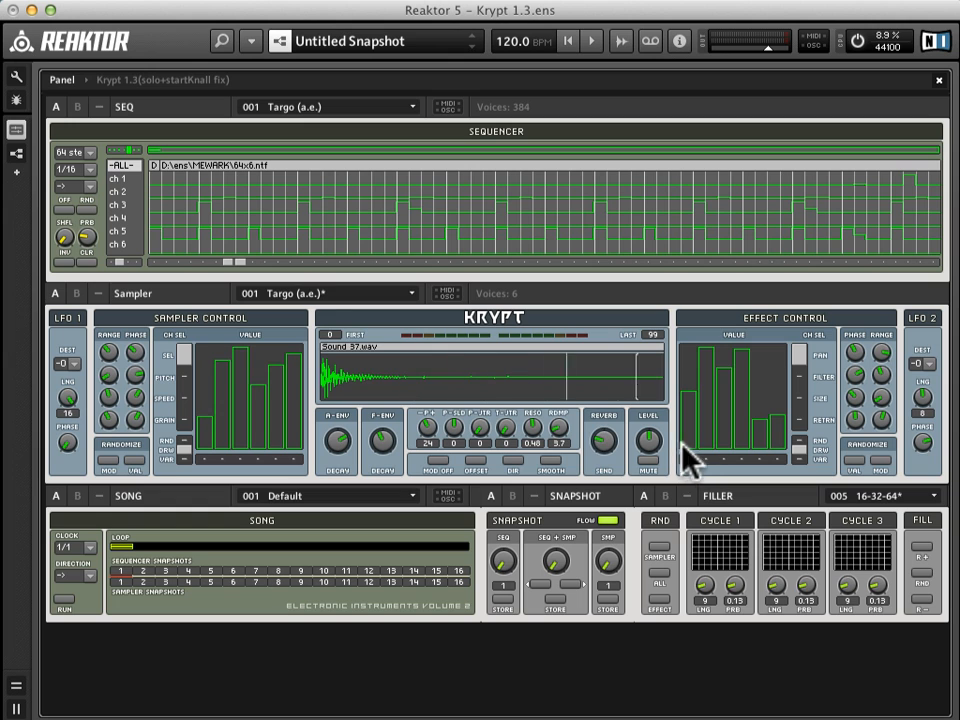
pyautogui.click(120, 231)
pyautogui.click(762, 455)
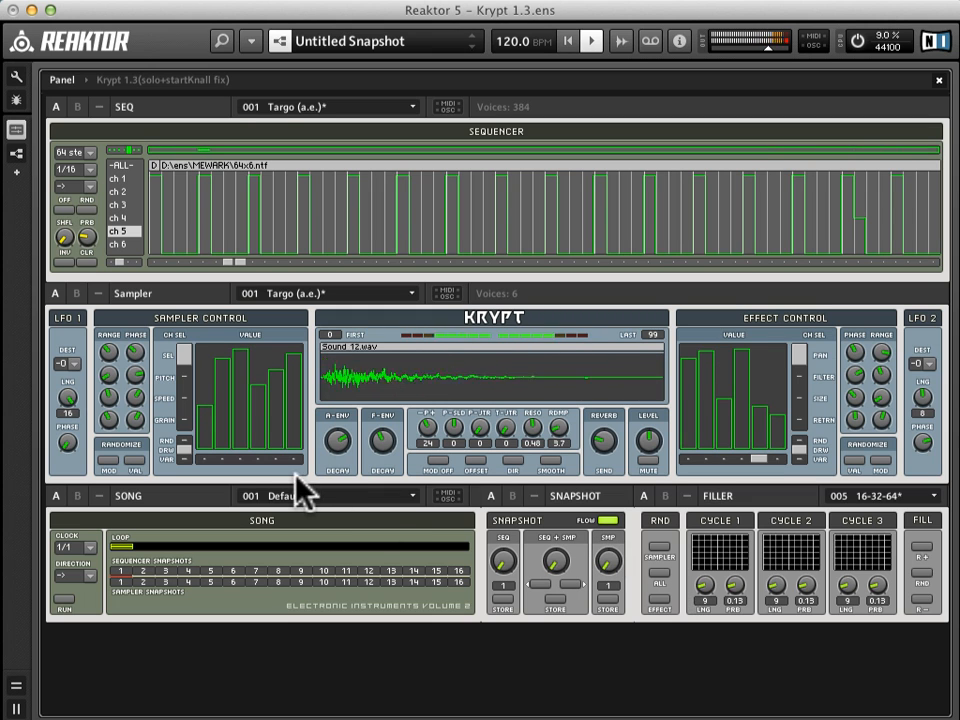
# Step: Reduce the sample selection range to its minimum and redraw channel 5's sample selection value to pick a different sound
pyautogui.click(106, 355)
pyautogui.click(140, 461)
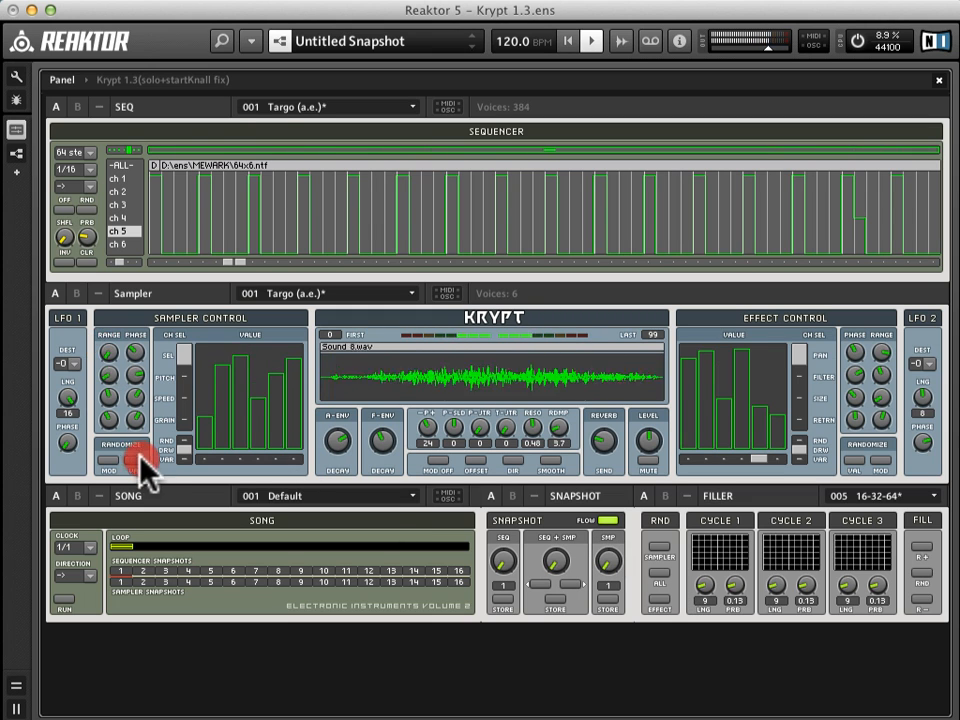
pyautogui.click(273, 390)
pyautogui.moveTo(272, 393)
pyautogui.mouseDown()
pyautogui.moveTo(276, 430)
pyautogui.moveTo(272, 348)
pyautogui.mouseUp()
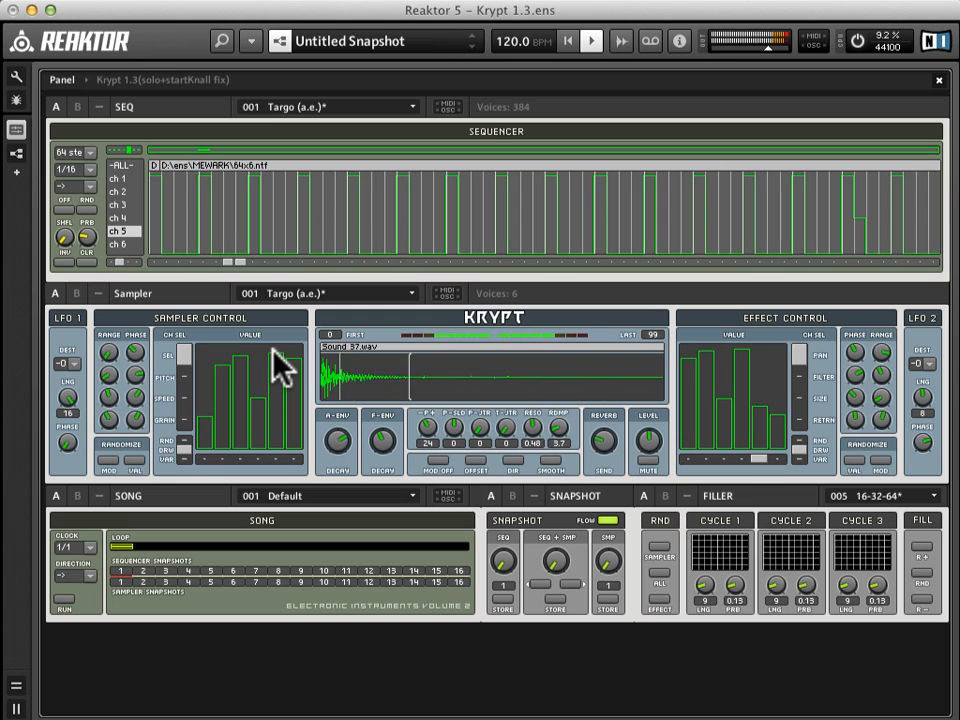
pyautogui.moveTo(272, 352); pyautogui.dragTo(270, 368)
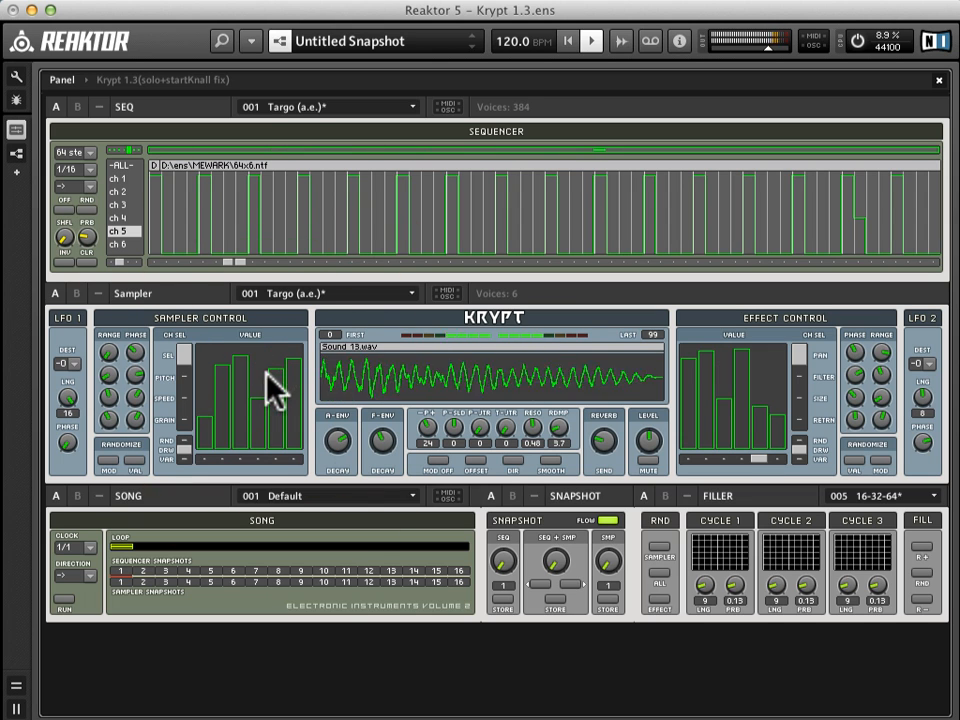
# Step: Stop playback and open the Grain Cloud sample map to examine its last entries, including Sound 32, 34, 35 and 36
pyautogui.click(590, 41)
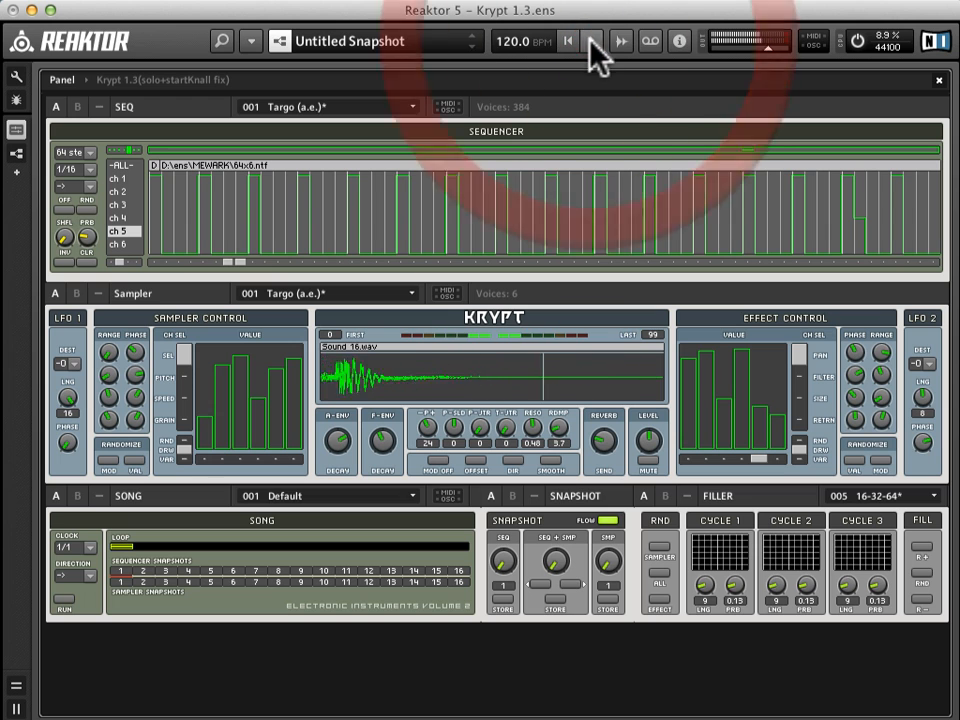
pyautogui.click(622, 43)
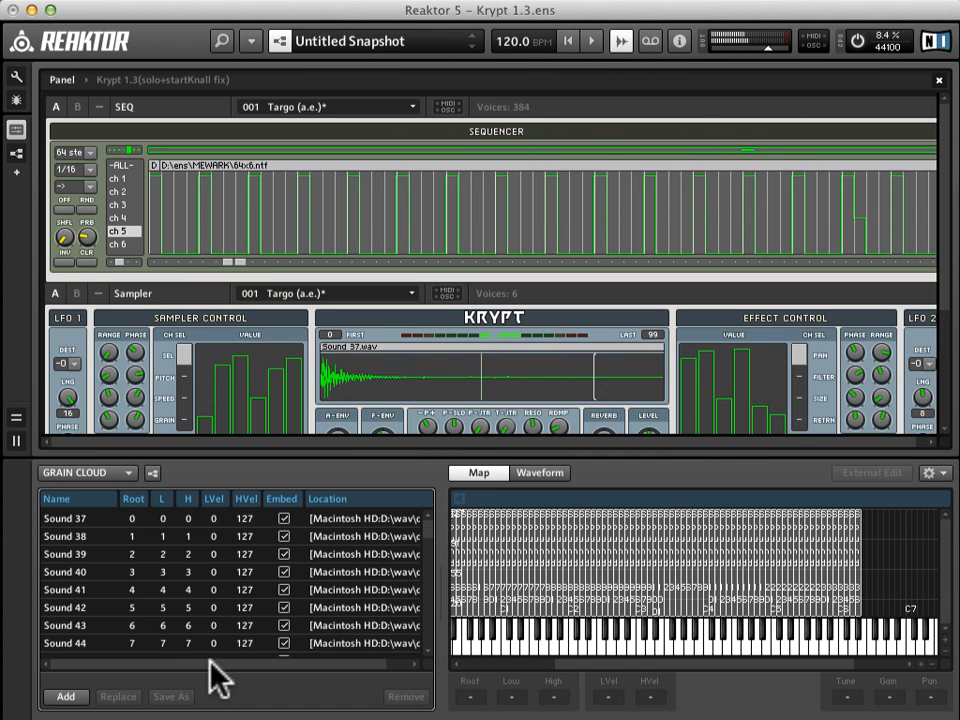
pyautogui.scroll(-3, 220, 626)
pyautogui.click(225, 574)
pyautogui.scroll(-15, 185, 625)
pyautogui.scroll(20, 184, 606)
pyautogui.scroll(-1, 184, 610)
pyautogui.click(173, 628)
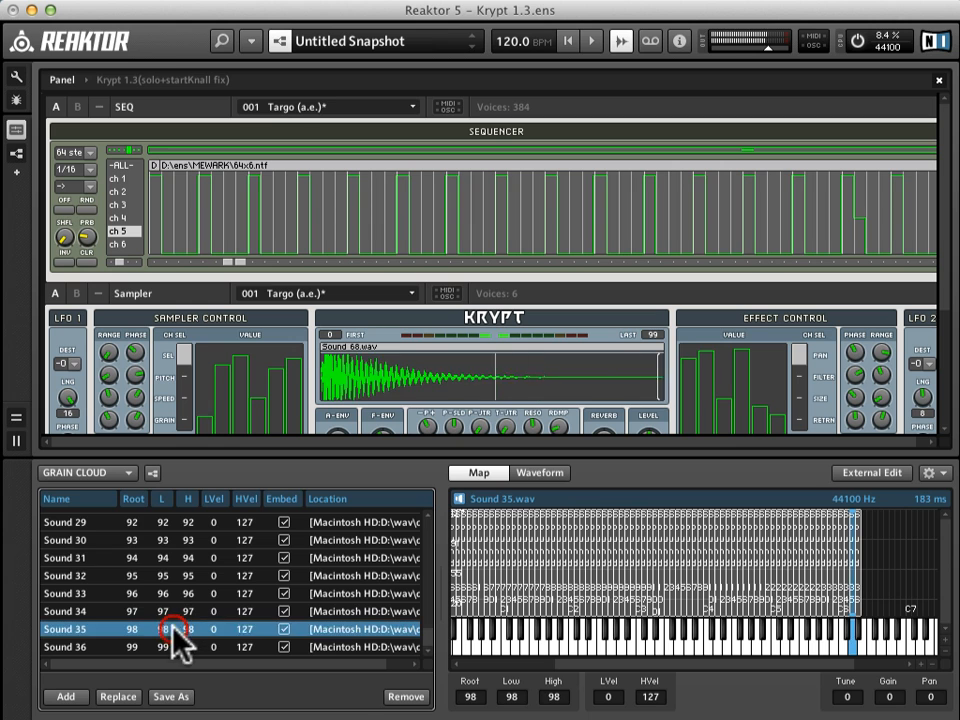
pyautogui.click(180, 647)
pyautogui.click(182, 611)
pyautogui.click(191, 576)
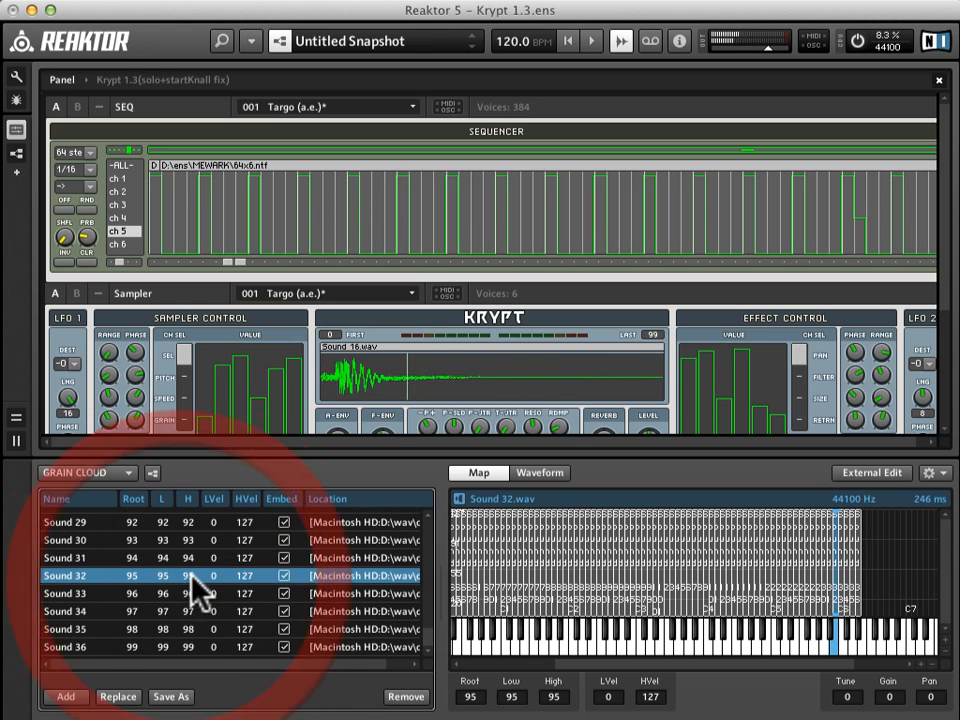
# Step: Import Massive.map to replace the current Grain Cloud sample map
pyautogui.rightClick(322, 499)
pyautogui.moveTo(376, 680)
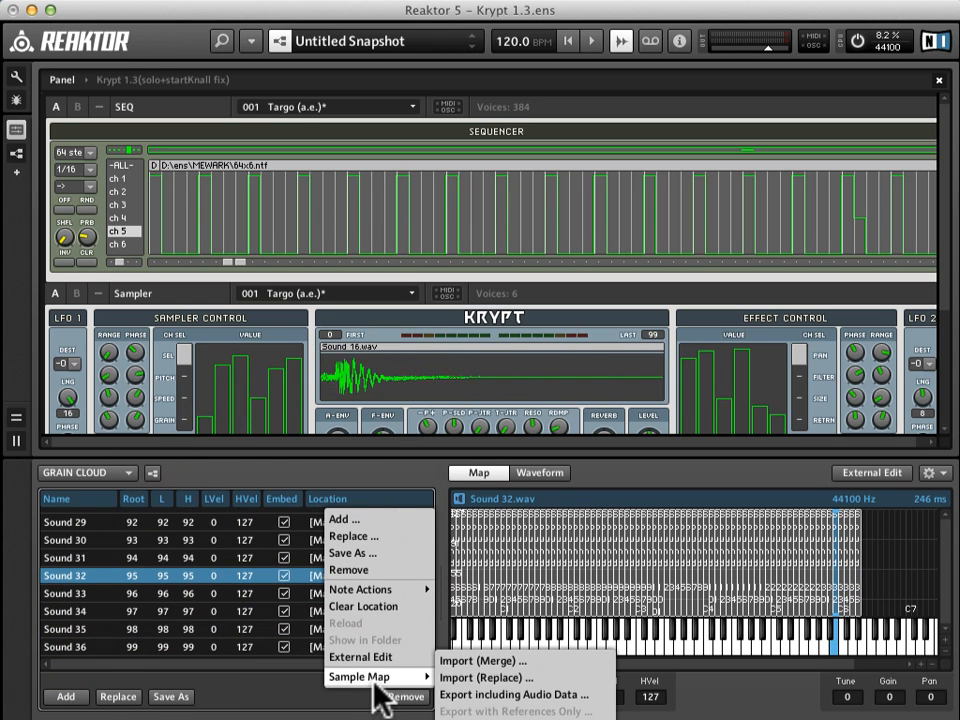
pyautogui.click(500, 677)
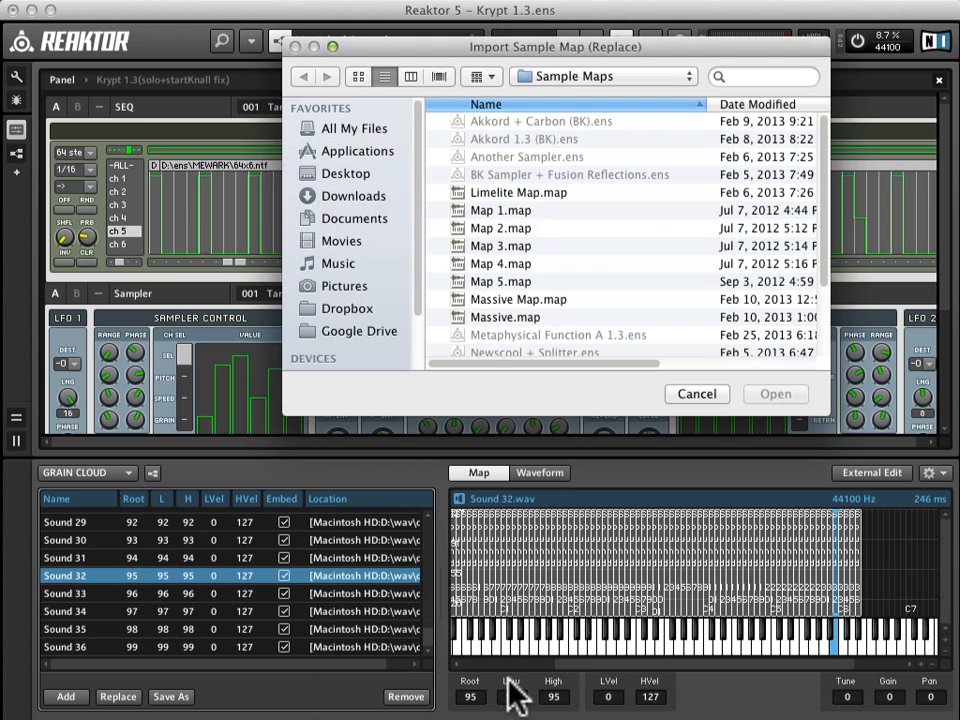
pyautogui.click(529, 318)
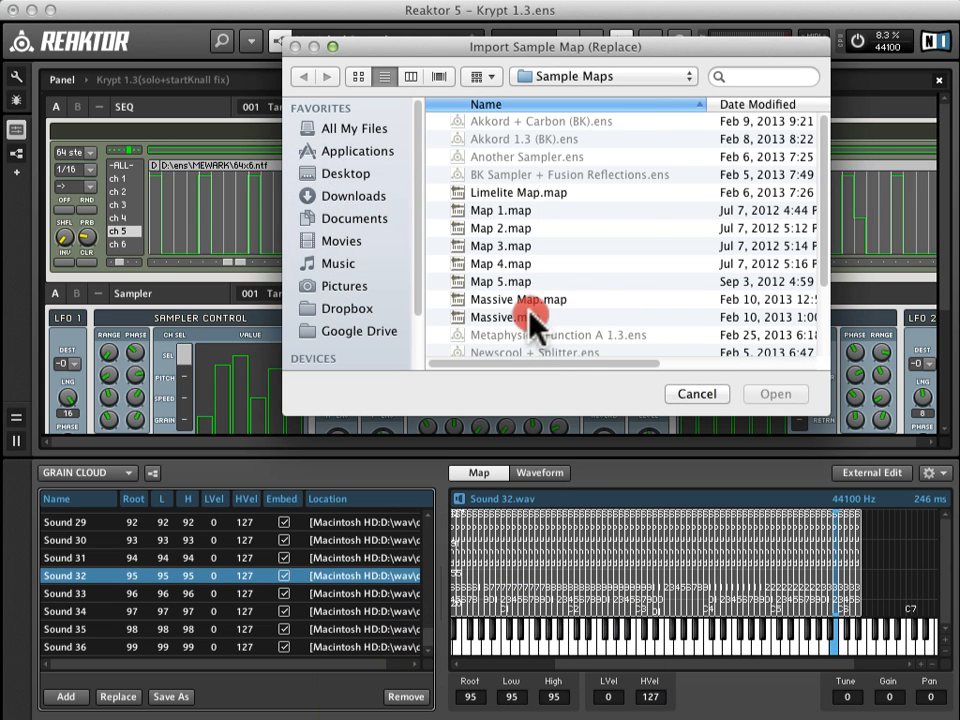
pyautogui.click(766, 395)
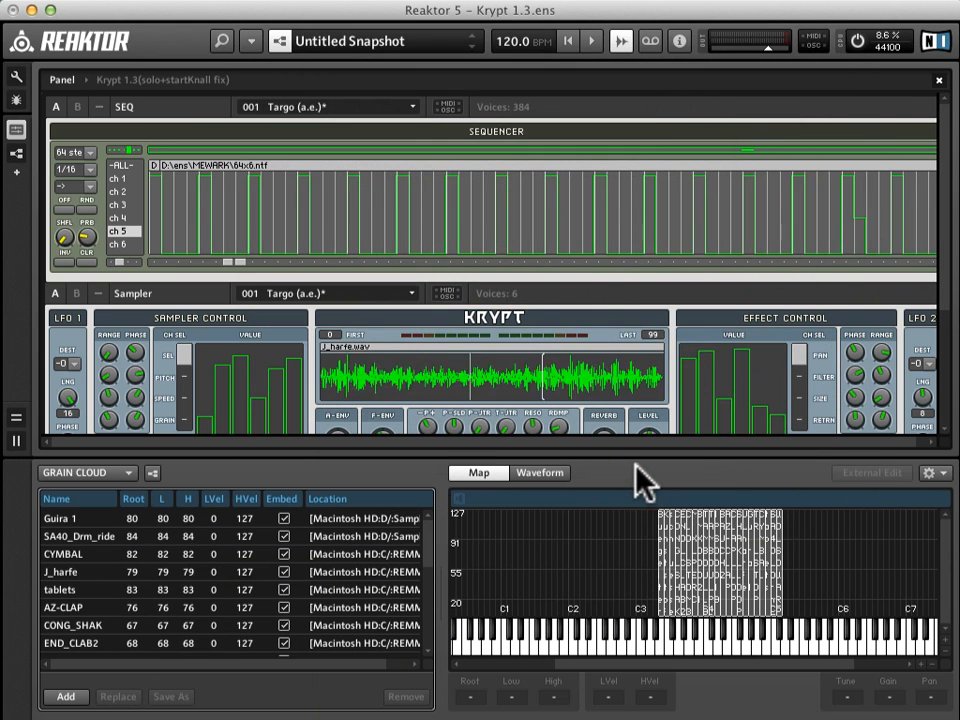
# Step: Sort the imported sample map by low note and examine its first and last entries for the mapped note range
pyautogui.click(690, 632)
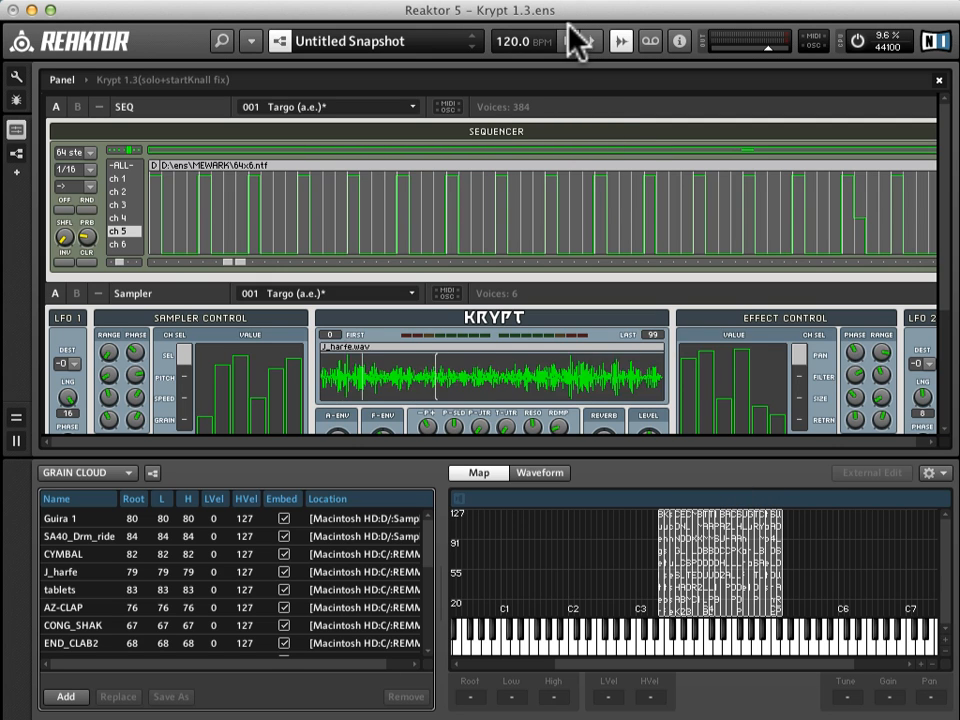
pyautogui.click(427, 548)
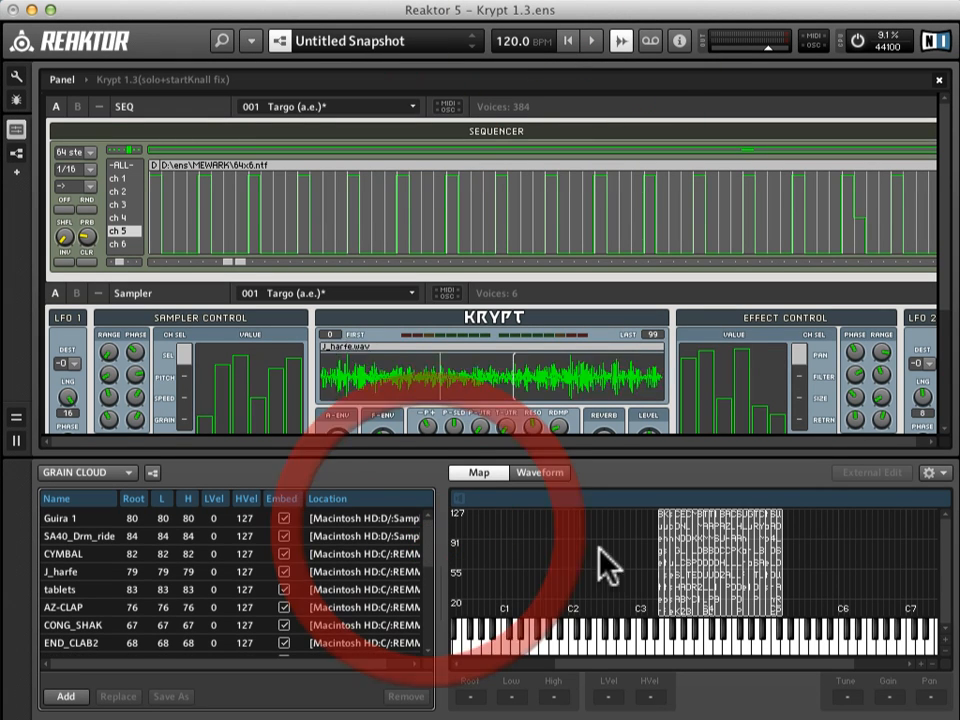
pyautogui.click(164, 498)
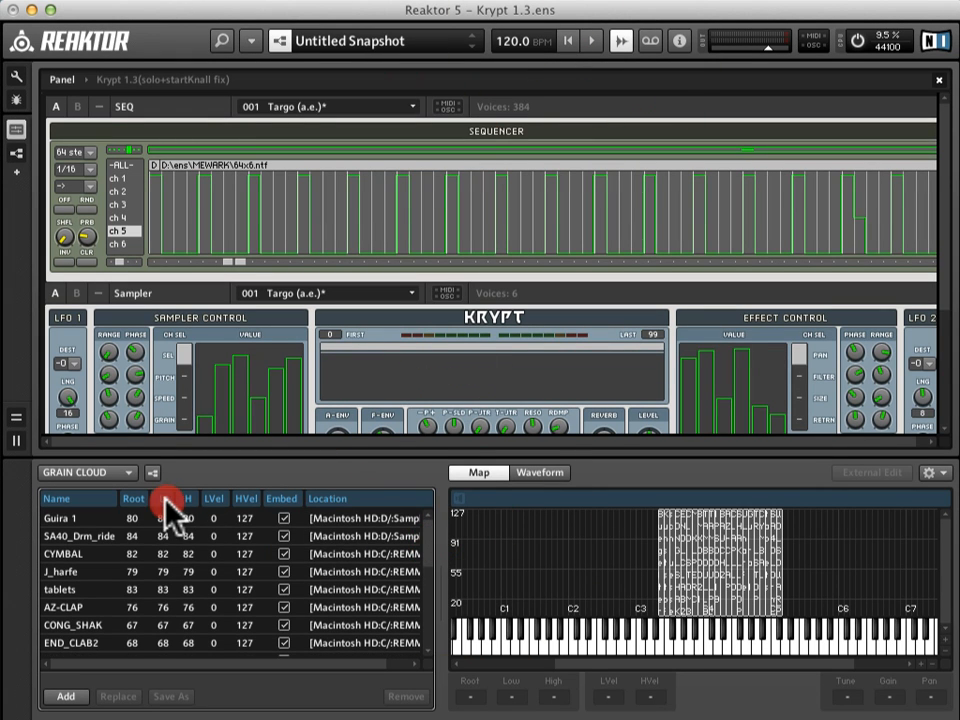
pyautogui.click(428, 549)
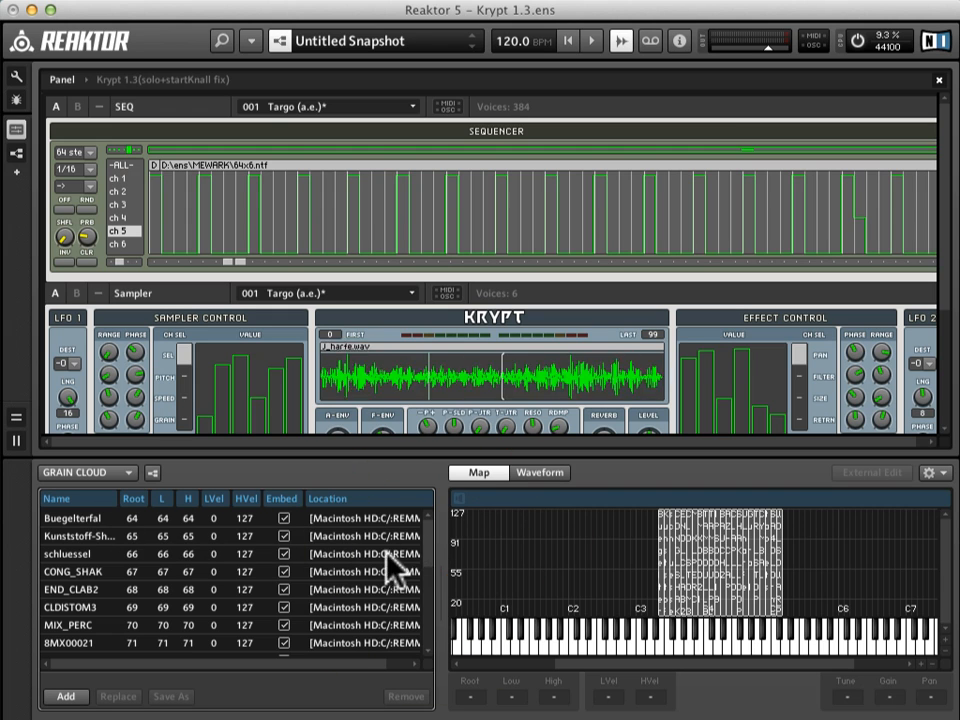
pyautogui.moveTo(430, 555); pyautogui.dragTo(436, 662)
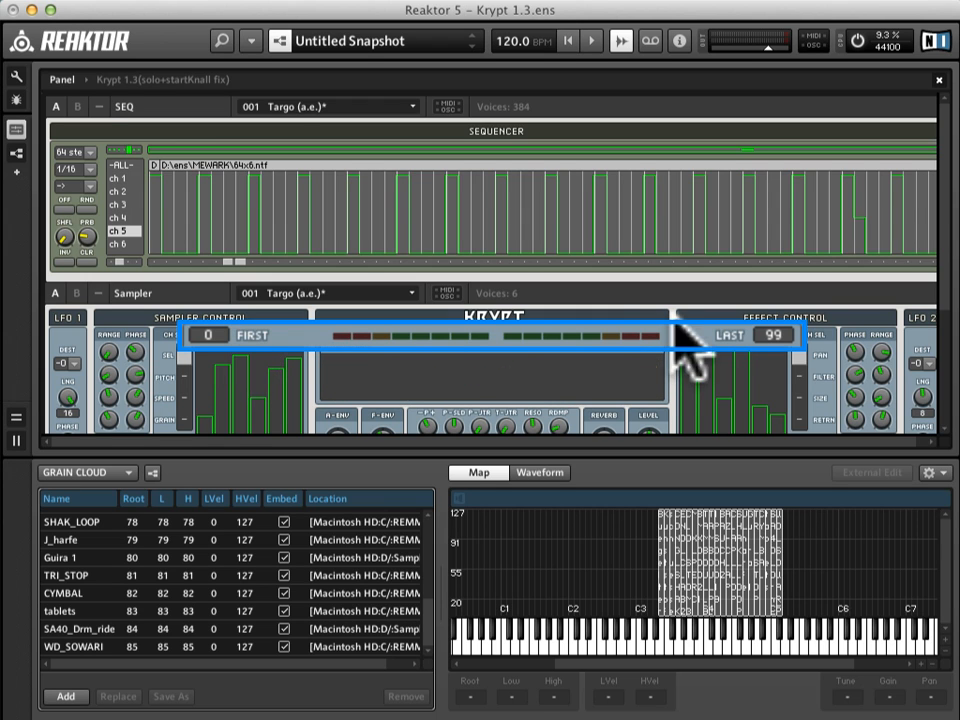
# Step: Set the sampler's First value to 64 and Last value to 85, and close the sample map editor
pyautogui.moveTo(213, 333); pyautogui.dragTo(341, 273)
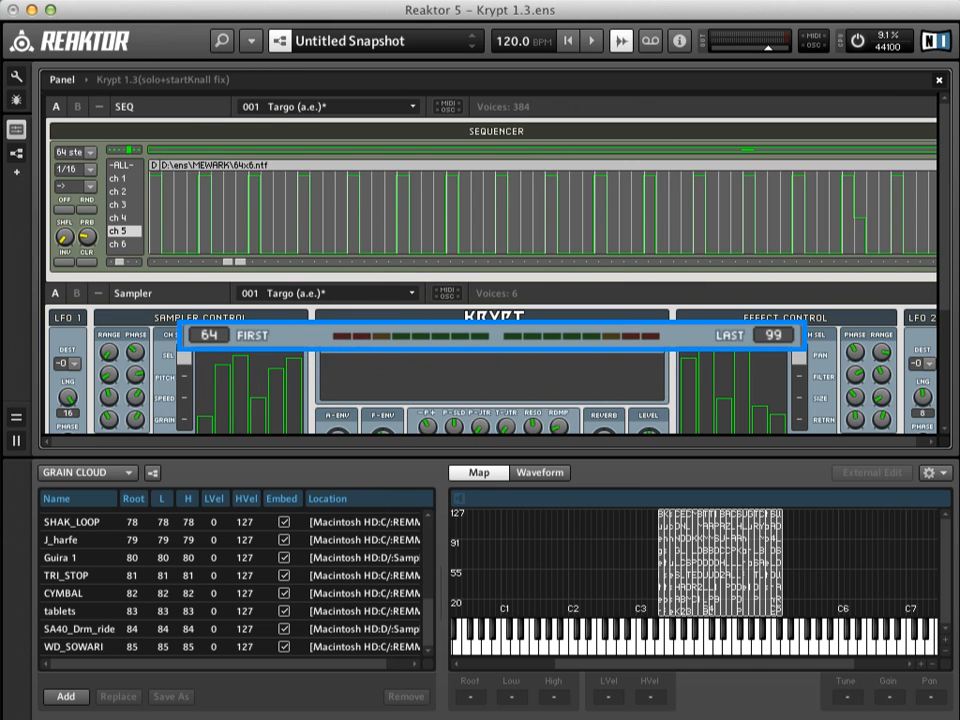
pyautogui.moveTo(775, 336); pyautogui.dragTo(660, 362)
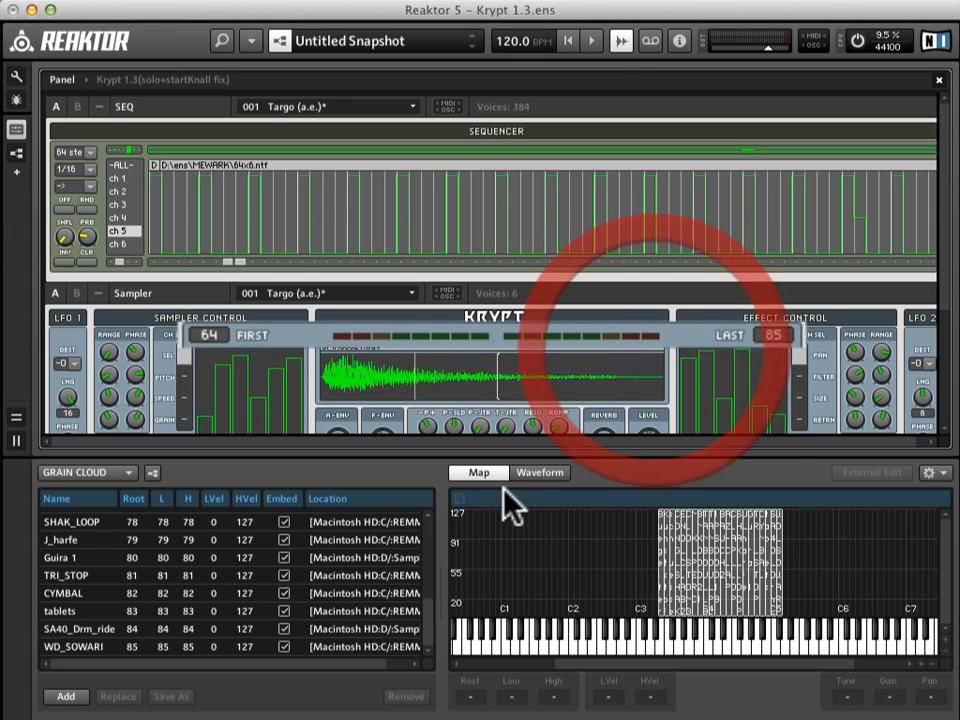
pyautogui.click(618, 40)
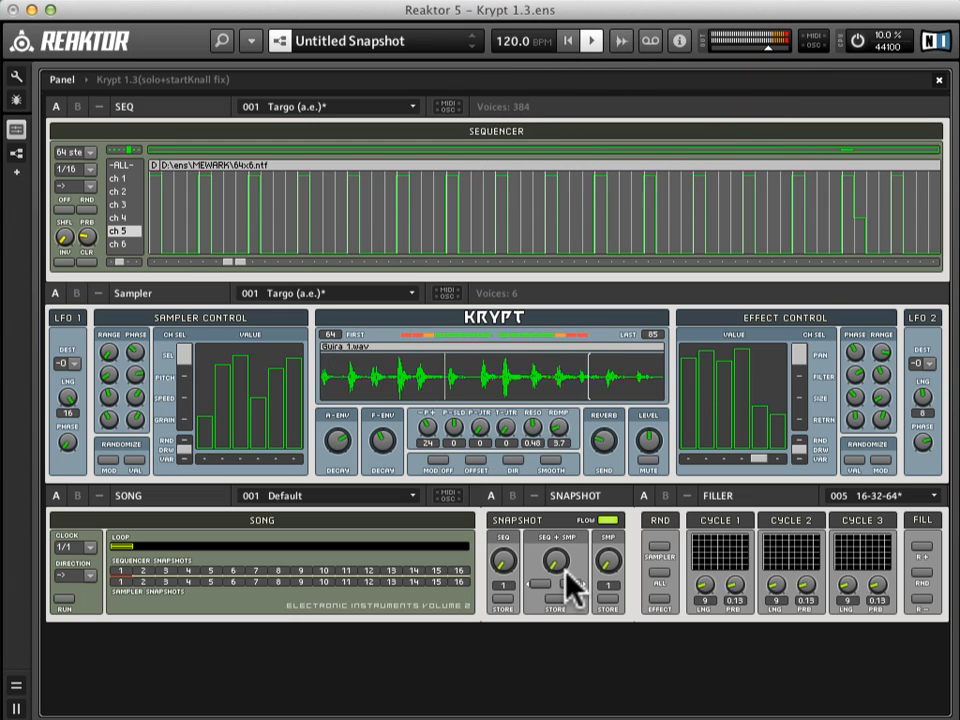
# Step: Recall snapshot 4 (My small march) for the sequencer and sampler together, and set First to 64 and Last to 85
pyautogui.click(757, 460)
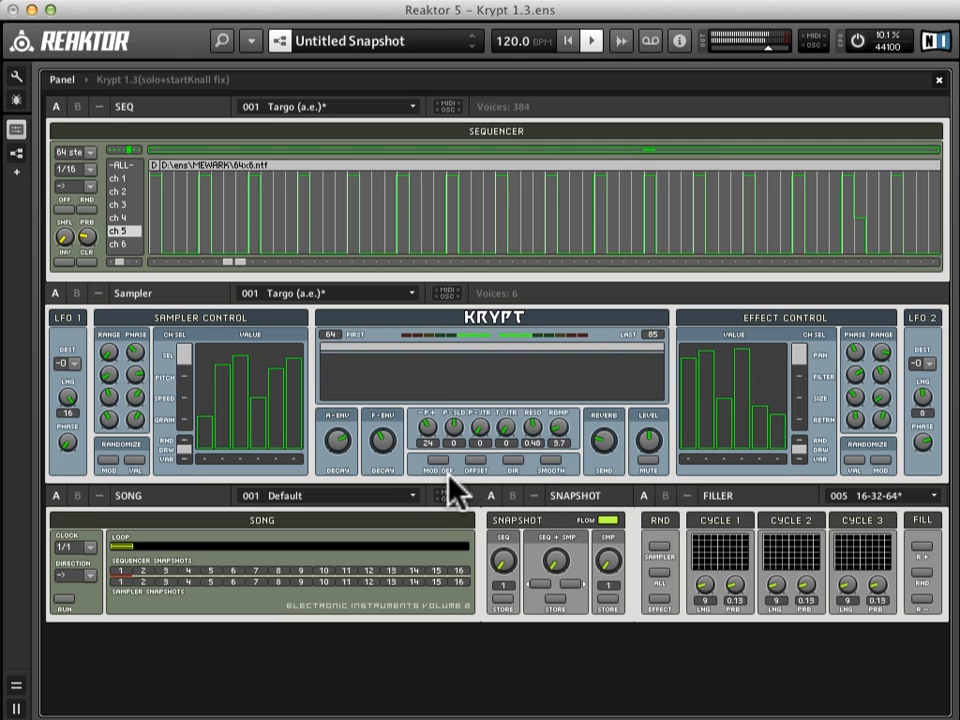
pyautogui.click(557, 561)
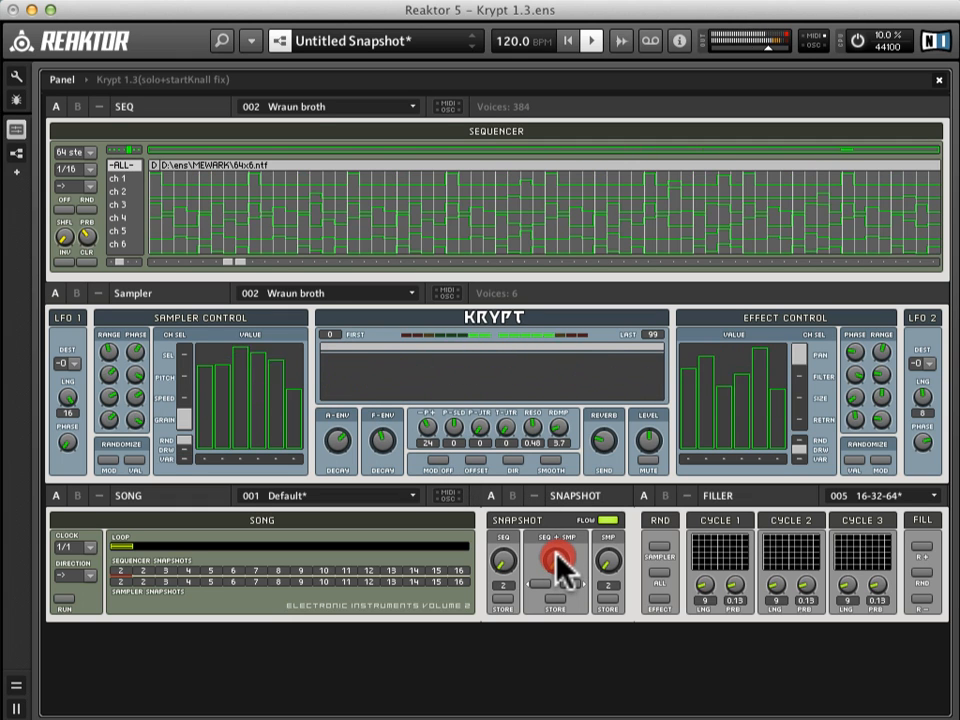
pyautogui.click(556, 555)
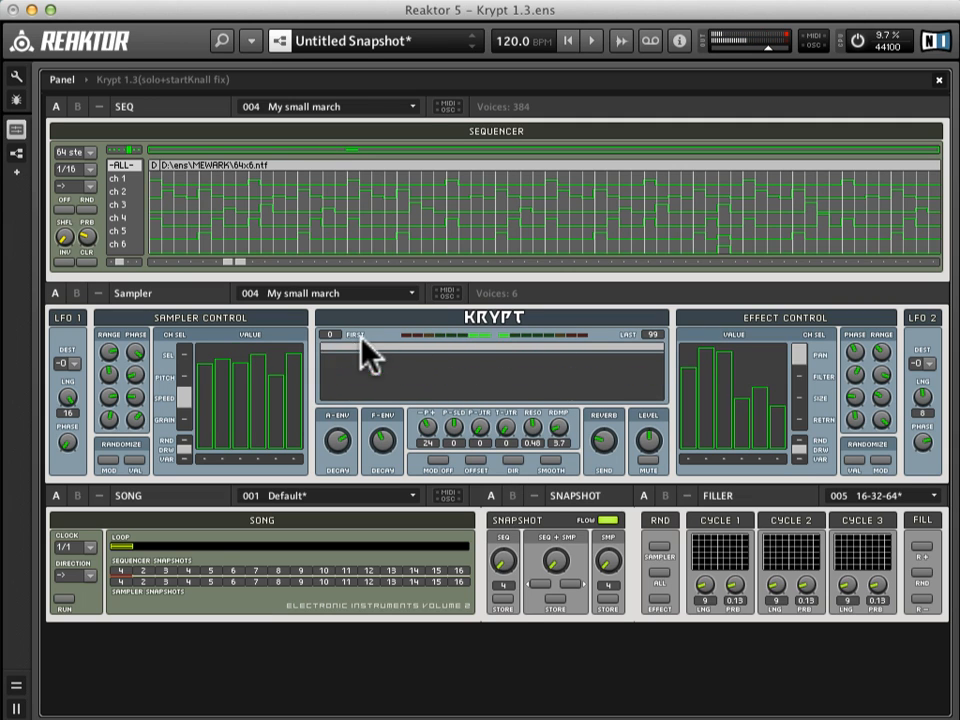
pyautogui.moveTo(335, 331); pyautogui.dragTo(336, 278)
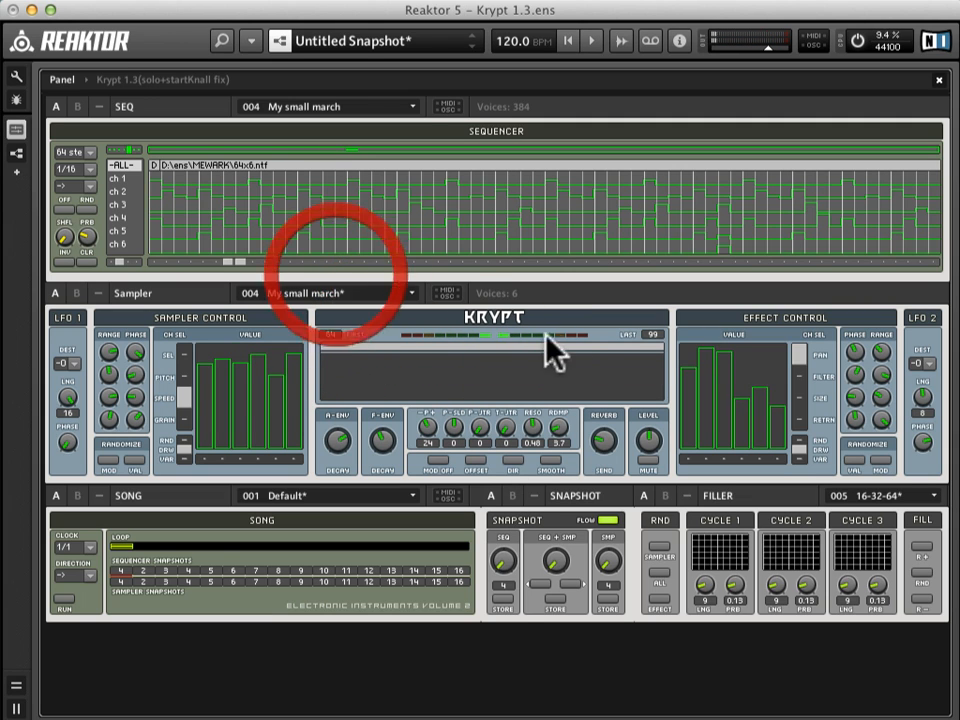
pyautogui.moveTo(646, 338); pyautogui.dragTo(648, 346)
# Step: Step only the sequencer through snapshots 7 (Twoom ask us) and 9 (Hart to box) to 12 (Uptrade), and silence the audio
pyautogui.moveTo(508, 560); pyautogui.dragTo(507, 555)
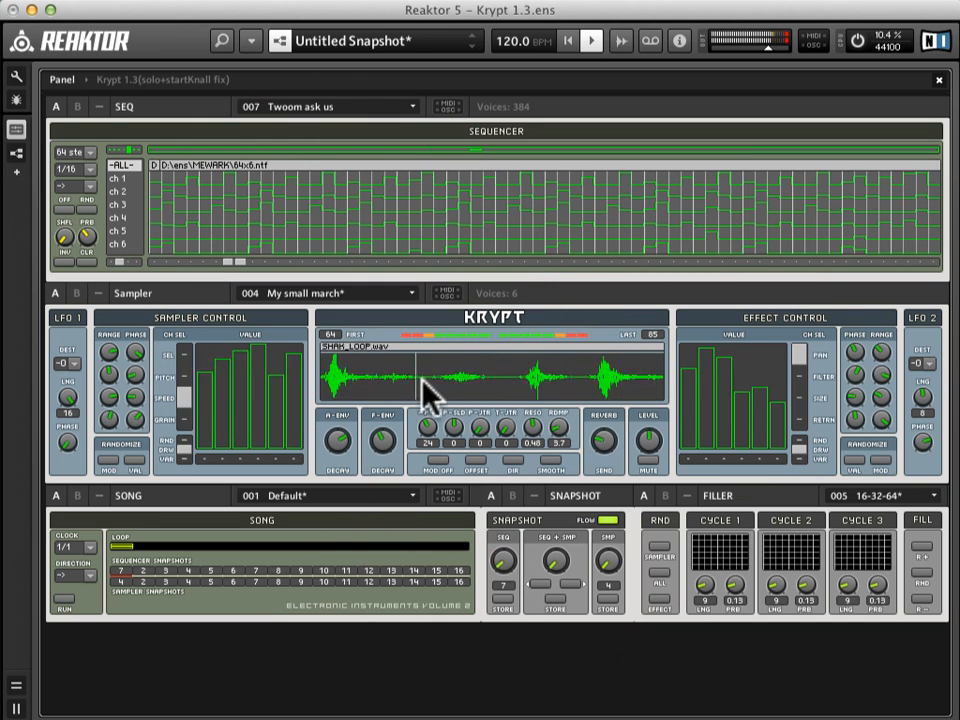
pyautogui.moveTo(508, 570); pyautogui.dragTo(505, 566)
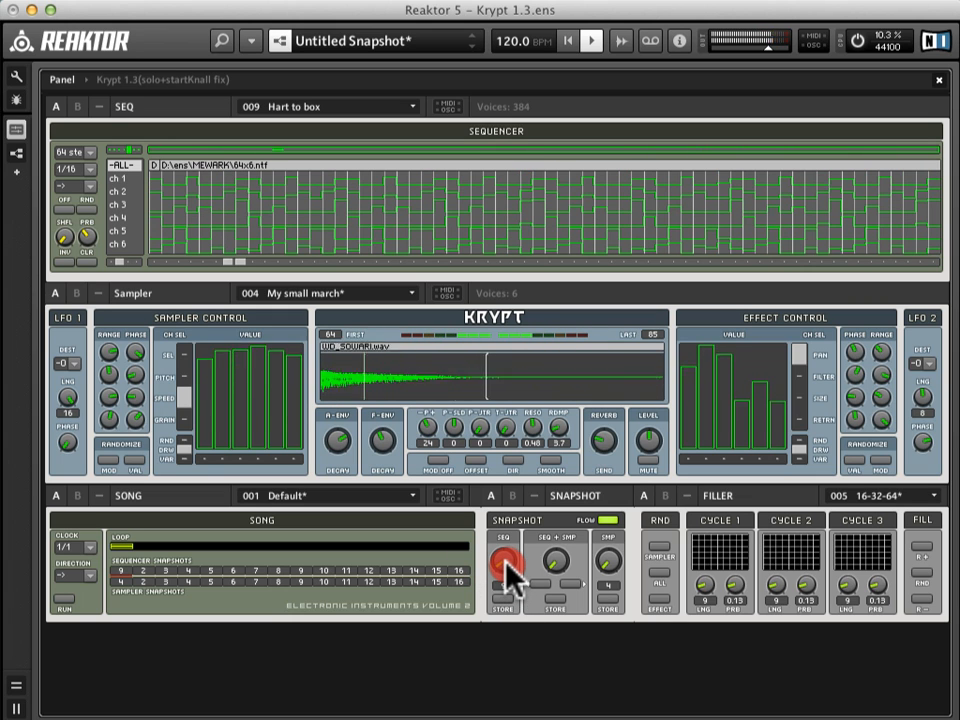
pyautogui.moveTo(505, 566); pyautogui.dragTo(508, 571)
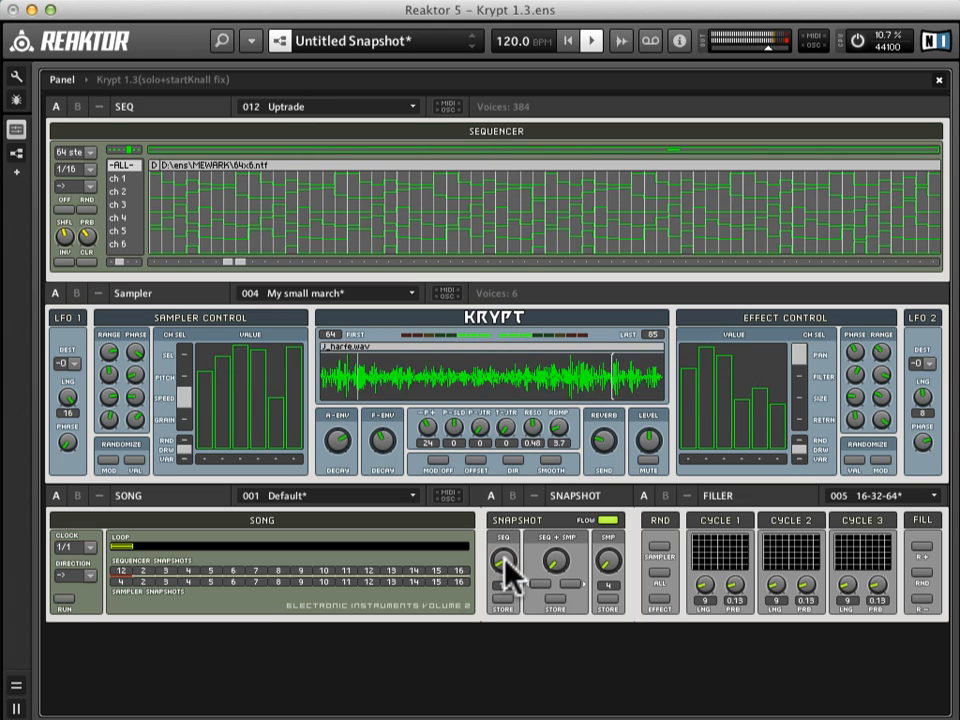
pyautogui.click(504, 559)
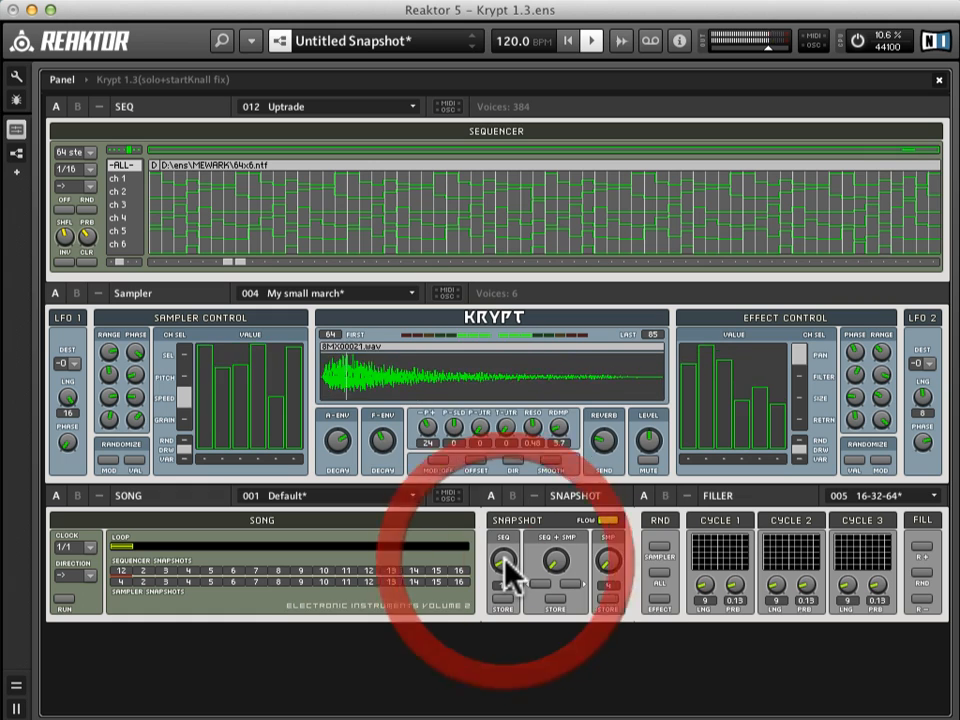
pyautogui.click(857, 41)
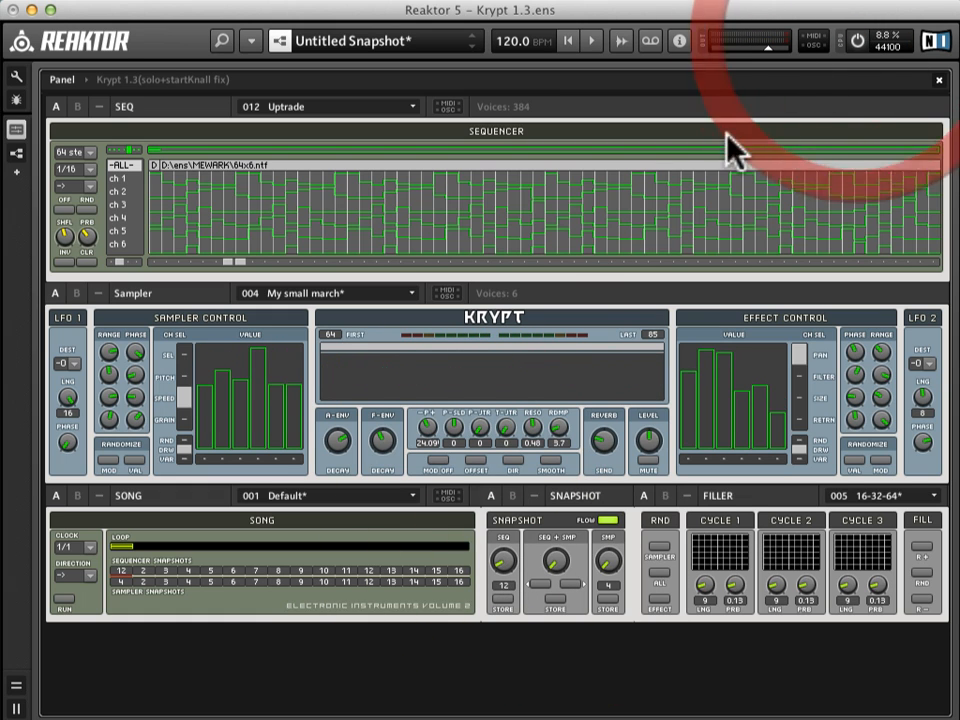